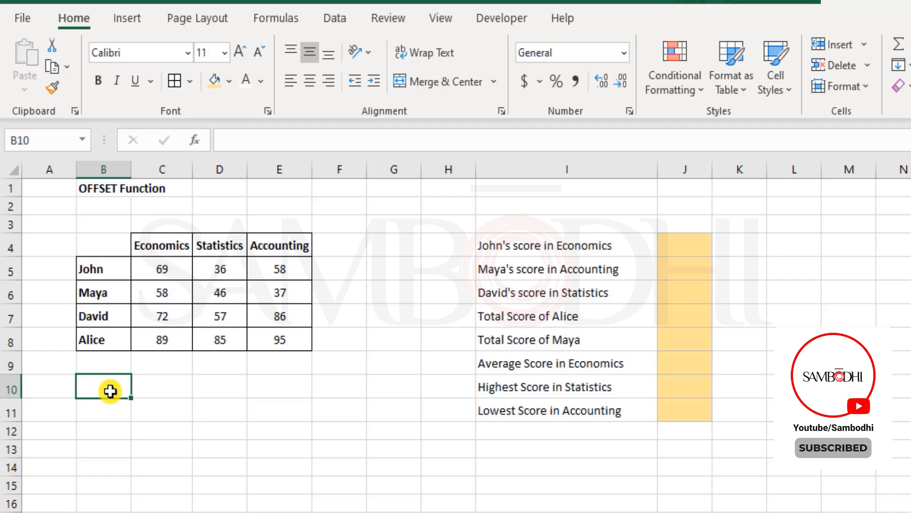
text(=off)
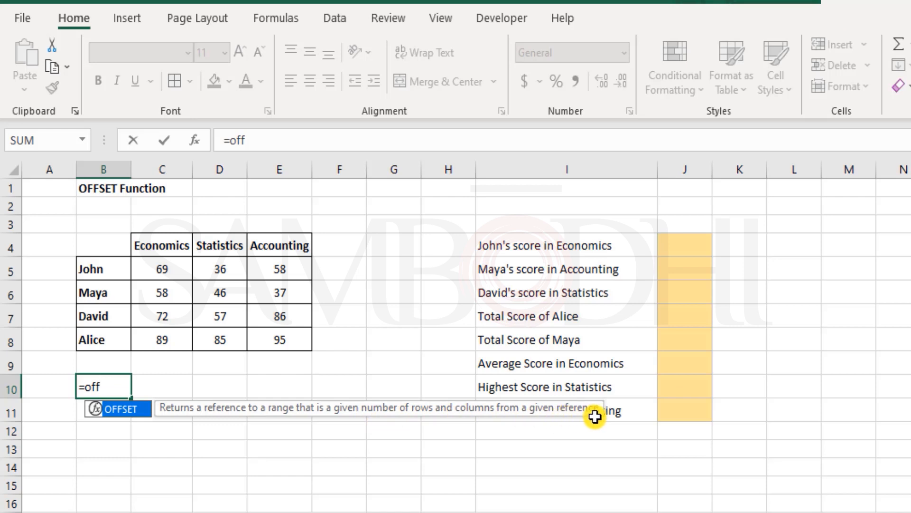
key(Tab)
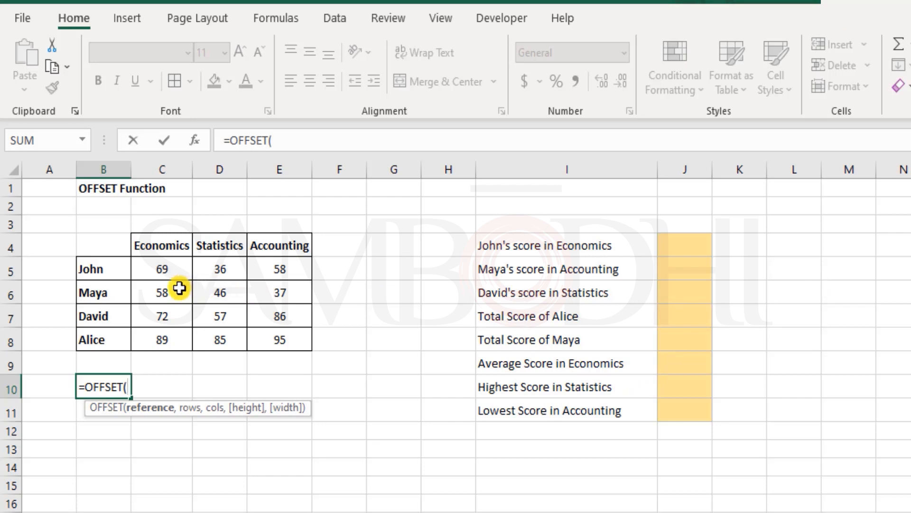
click(111, 244)
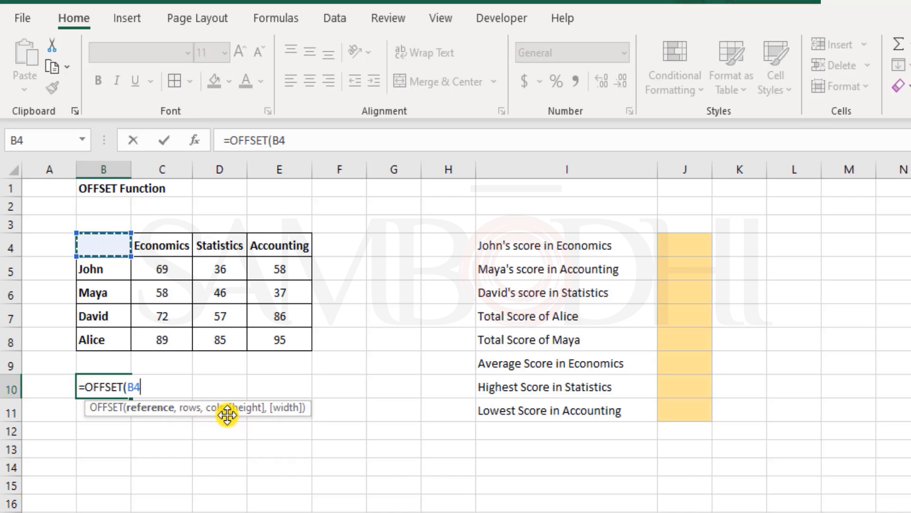
key(Escape)
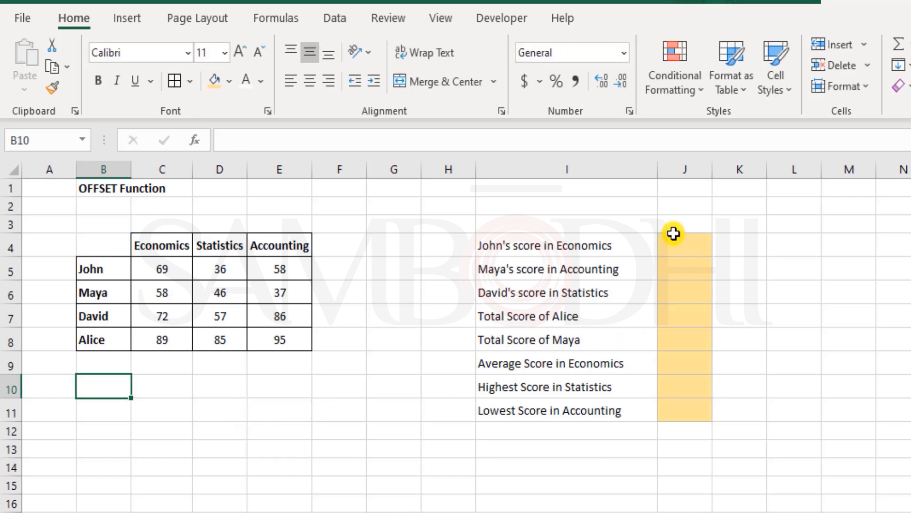
- Try a direct reference to C5 in J4 for the first student's Economics score, and undo the entry
click(591, 249)
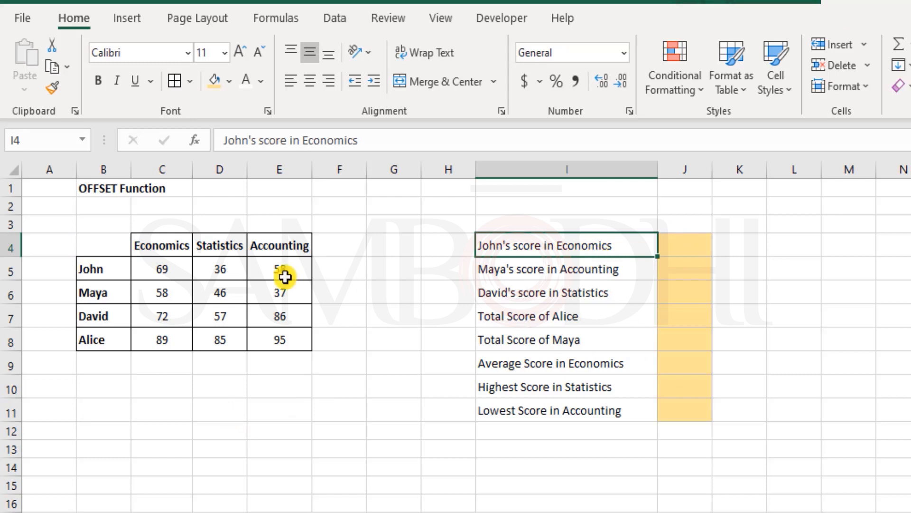
drag(93, 242, 275, 337)
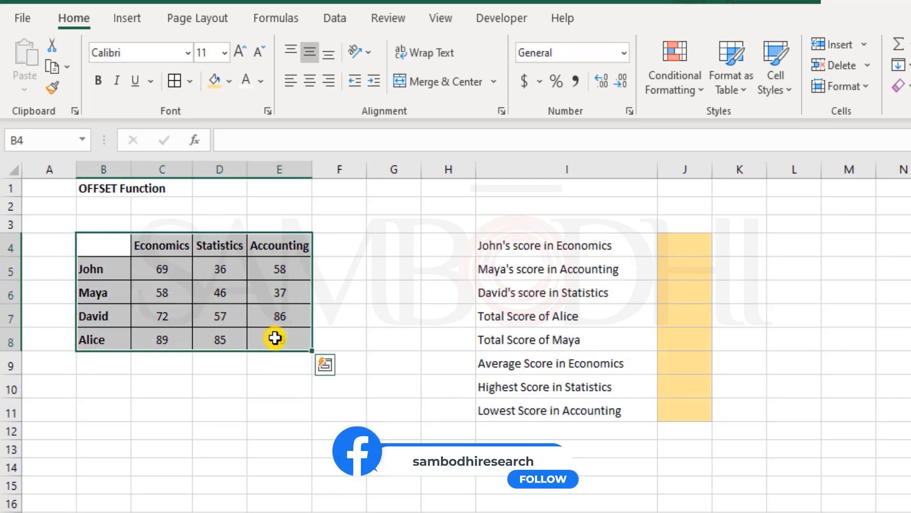
click(599, 249)
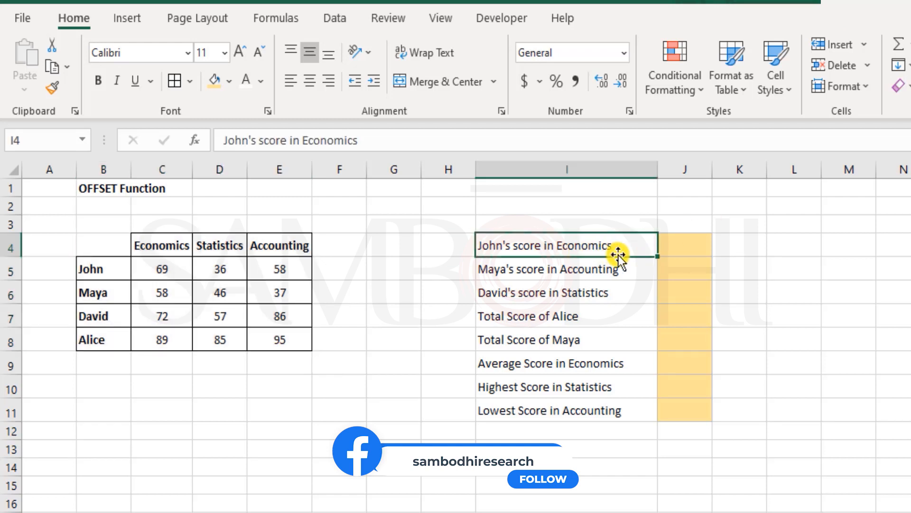
click(689, 245)
text(=)
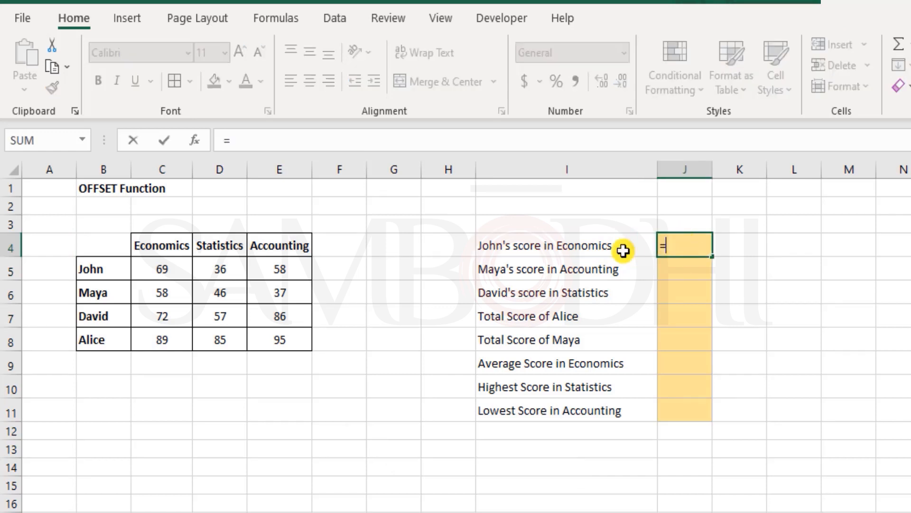
click(172, 274)
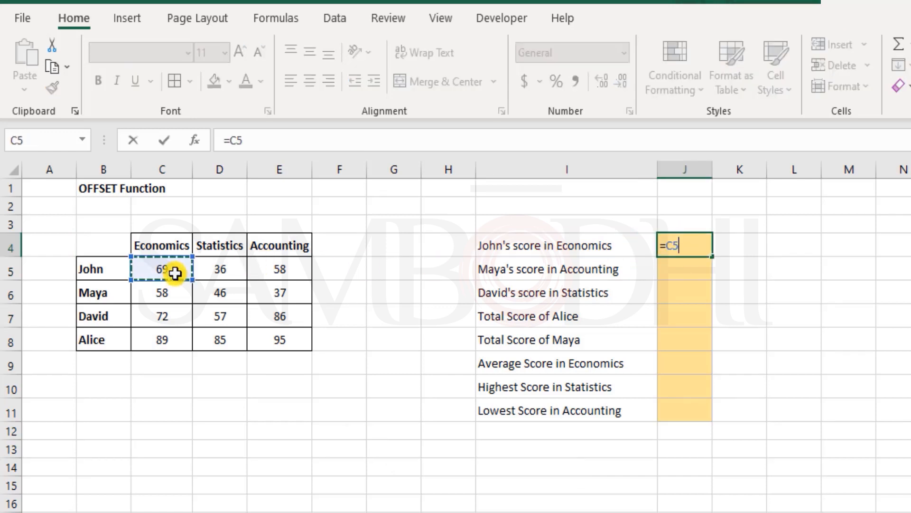
key(Return)
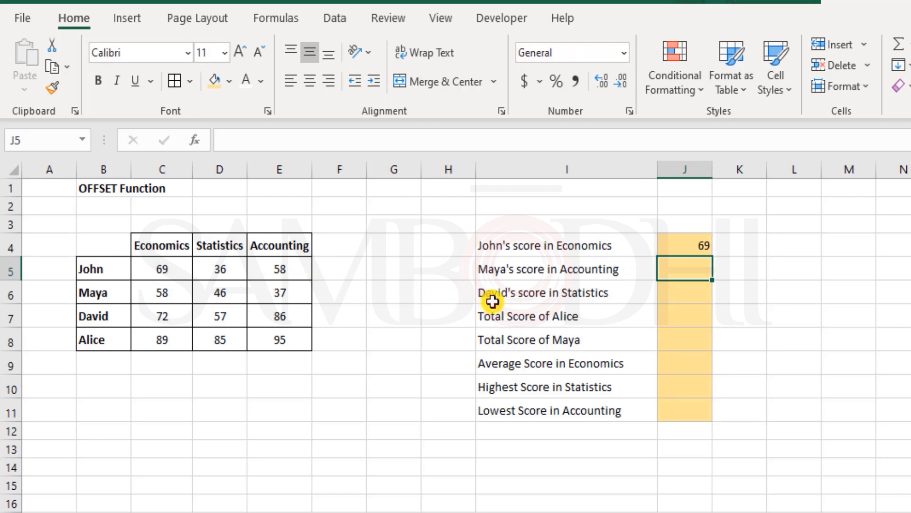
key(ctrl+z)
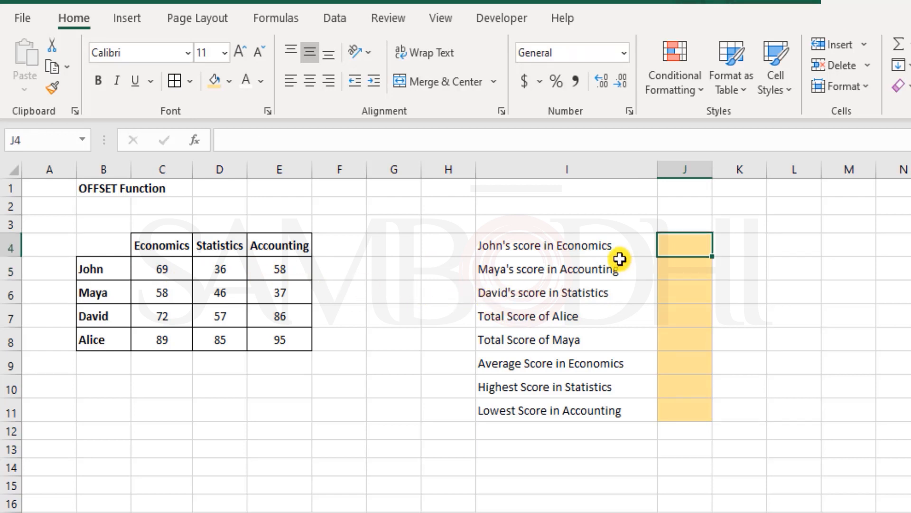
- Enter =OFFSET(B4,1,1) in J4 to look up the first student's Economics score, and review the formula
drag(699, 331, 705, 418)
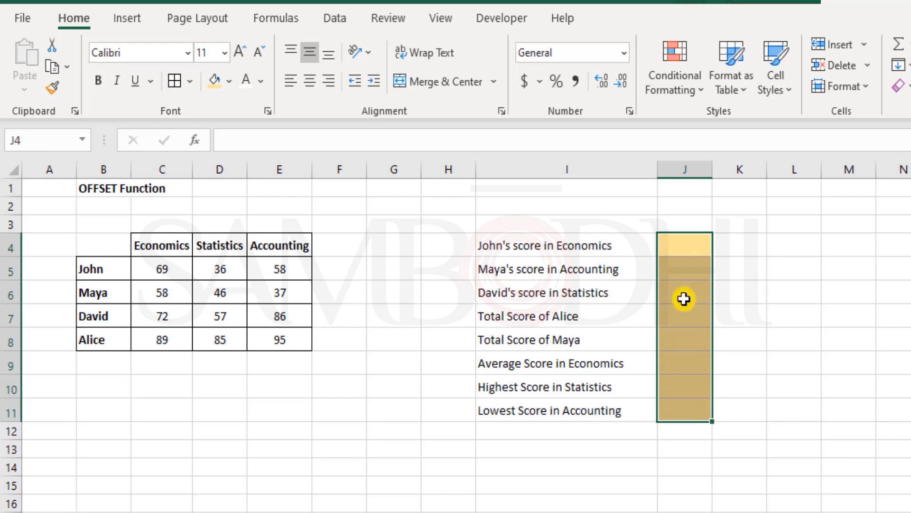
click(680, 248)
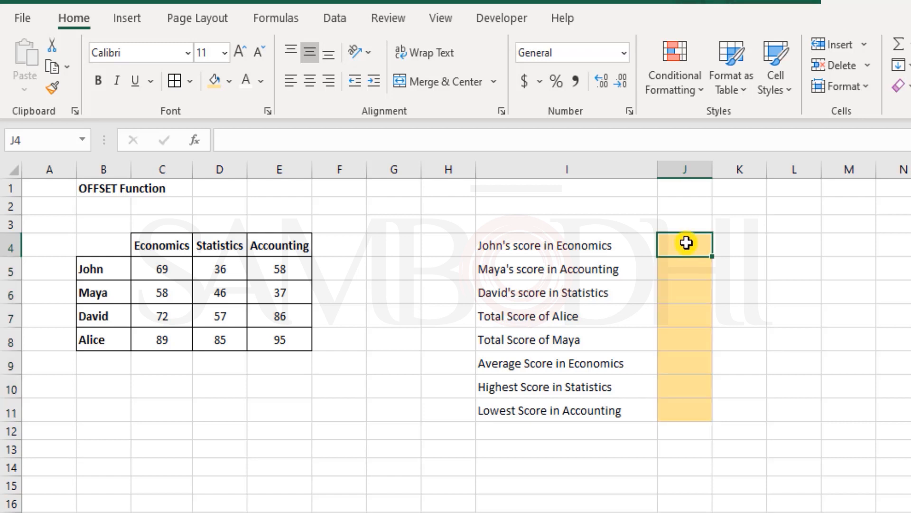
text(=off)
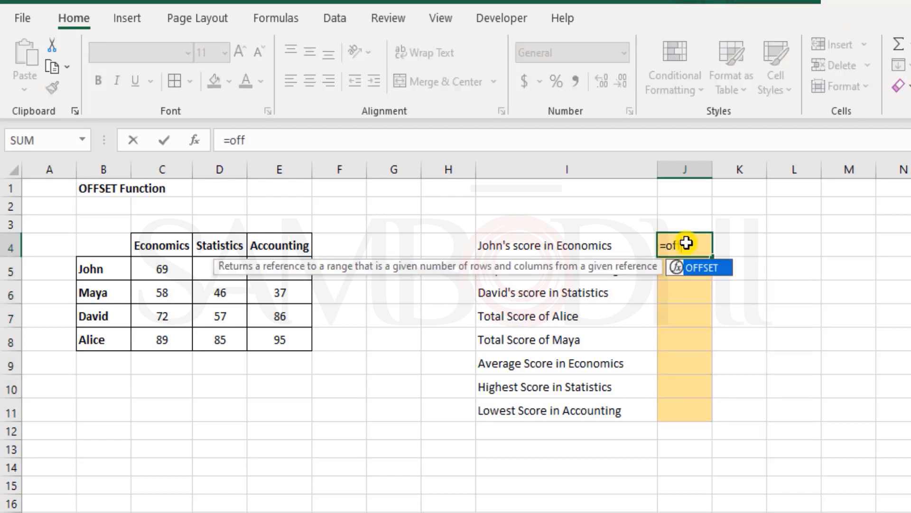
key(Tab)
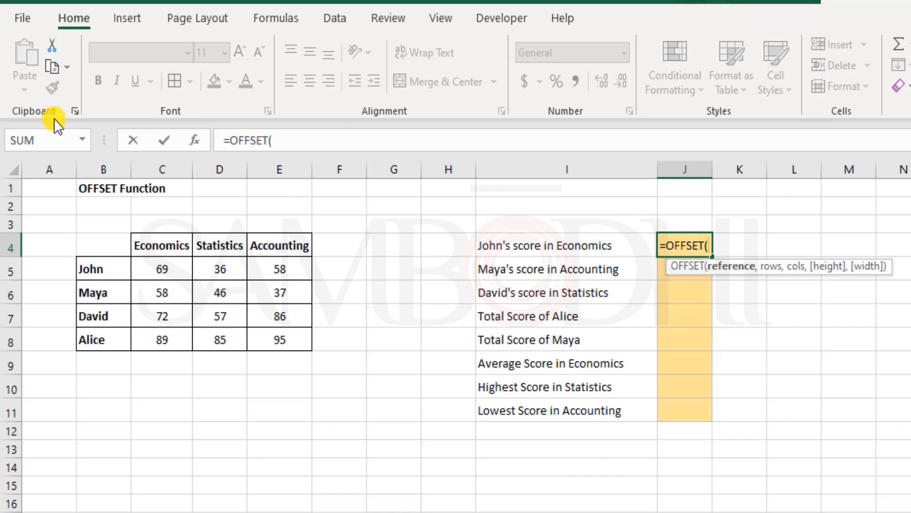
click(103, 247)
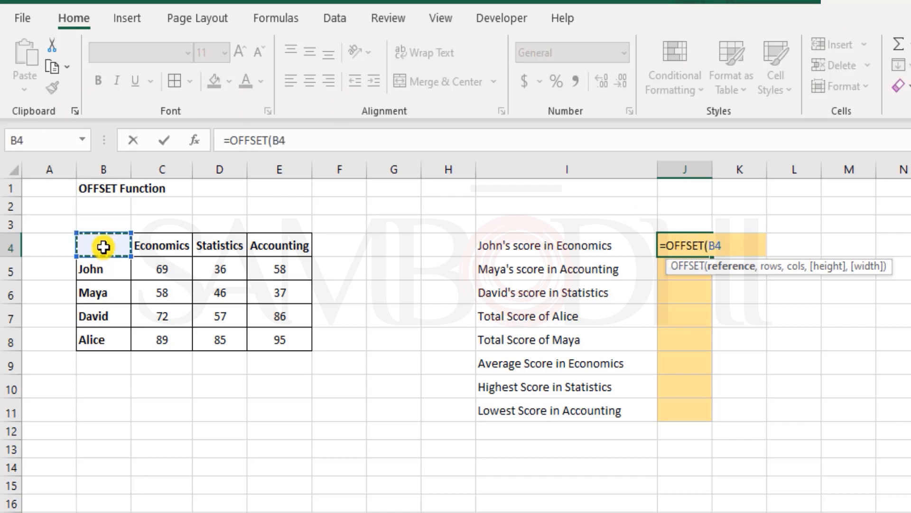
text(,)
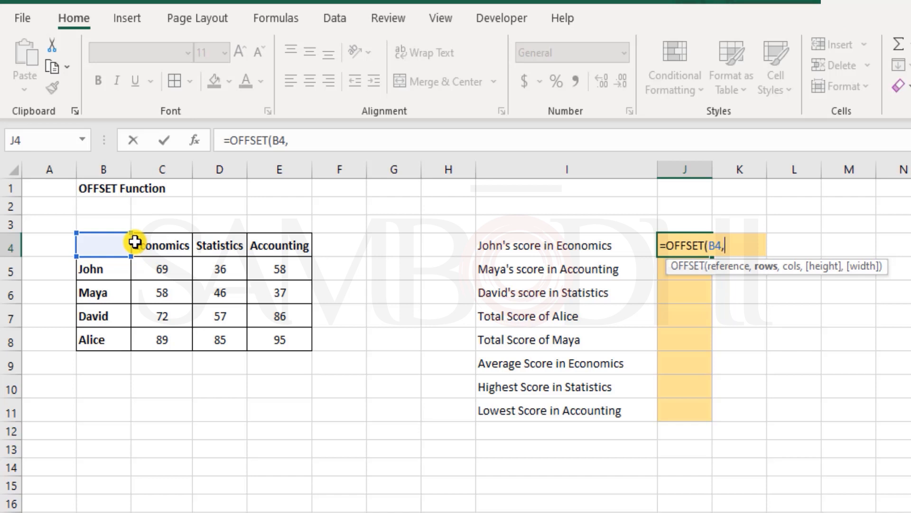
text(1,)
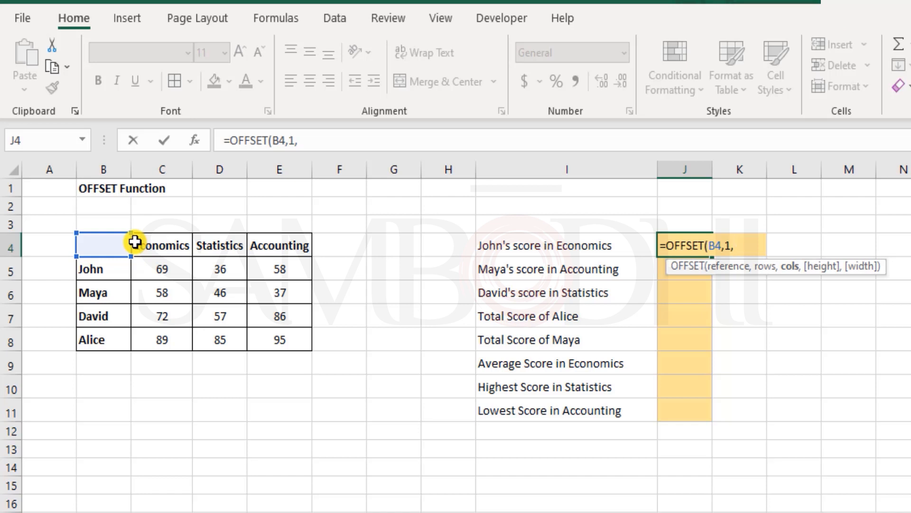
text(1))
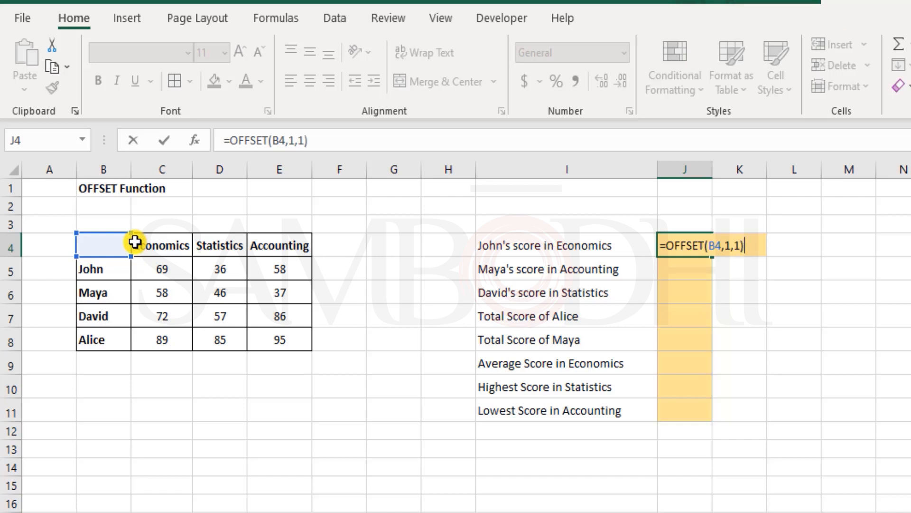
key(Return)
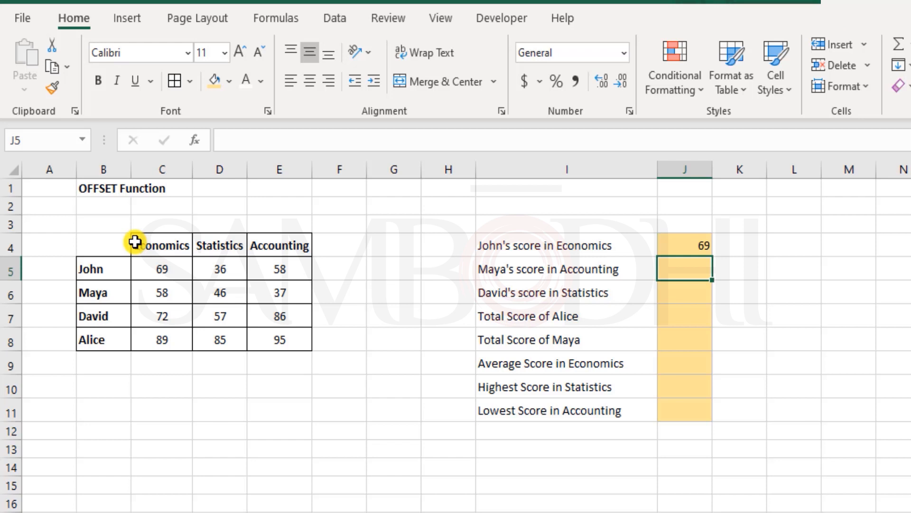
key(Up)
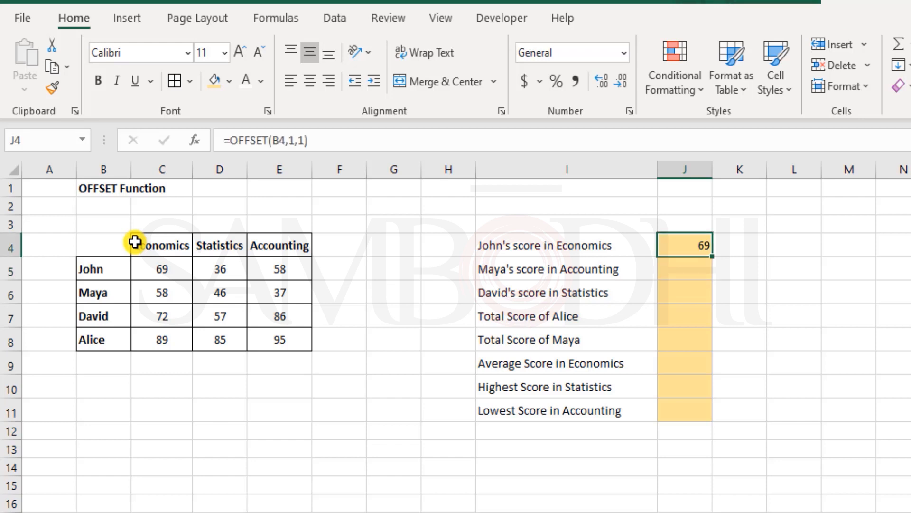
key(F2)
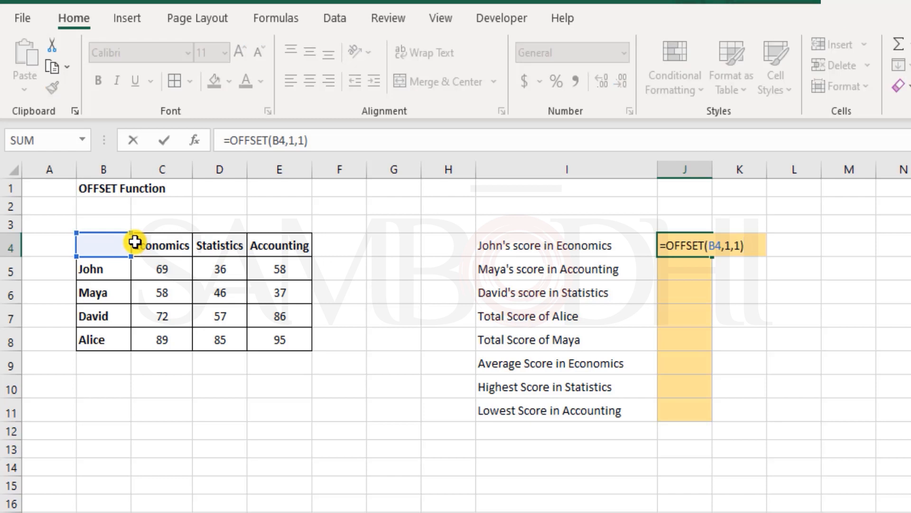
key(Escape)
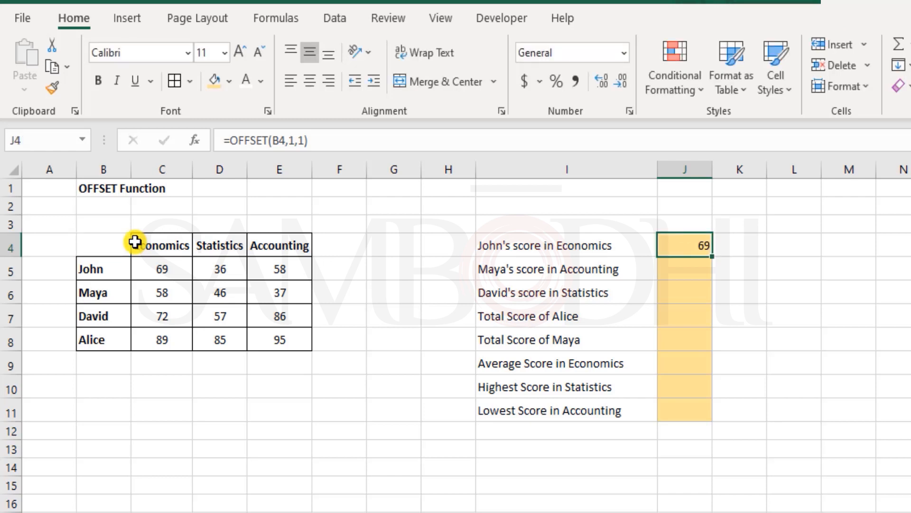
- Enter =OFFSET(B6,0,3) in J5 to look up the second student's Accounting score from the name cell
key(Down)
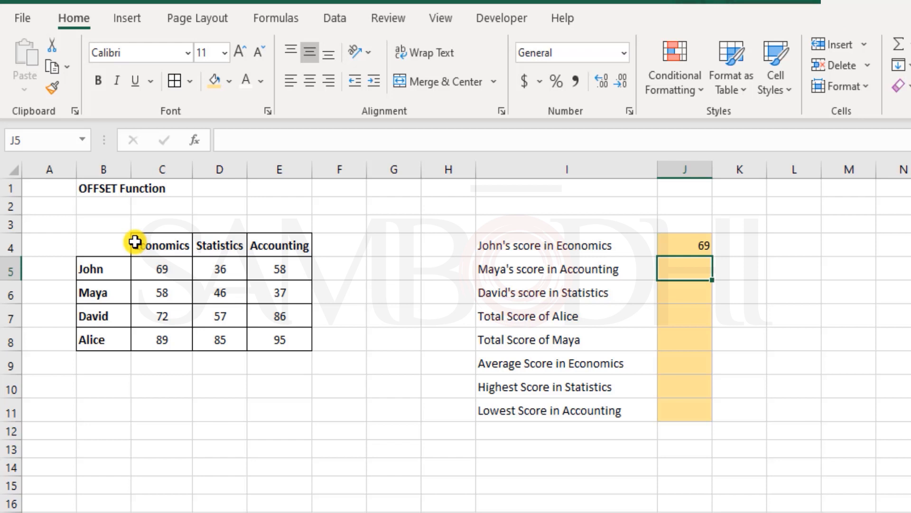
text(=off)
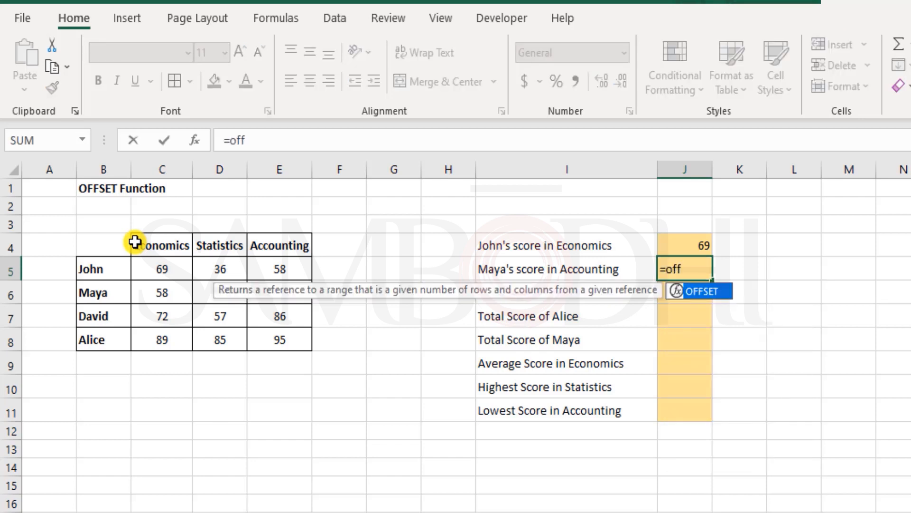
key(Tab)
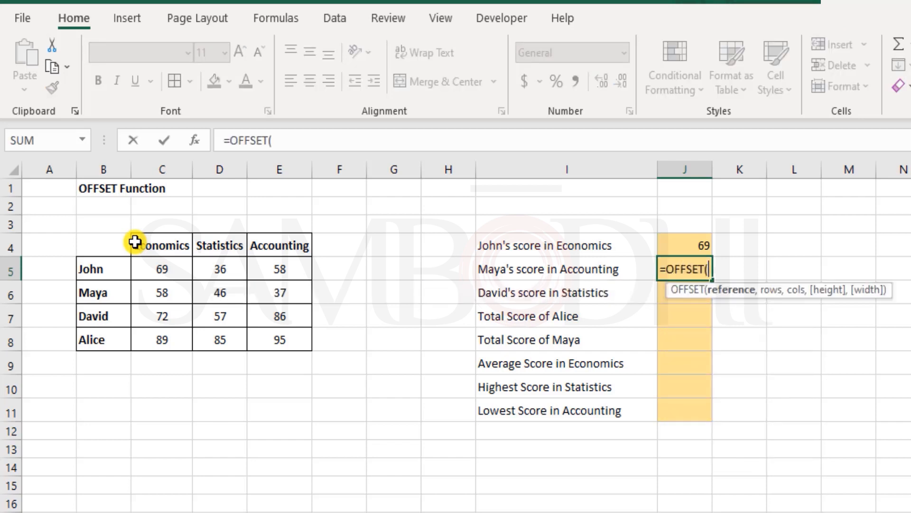
click(99, 241)
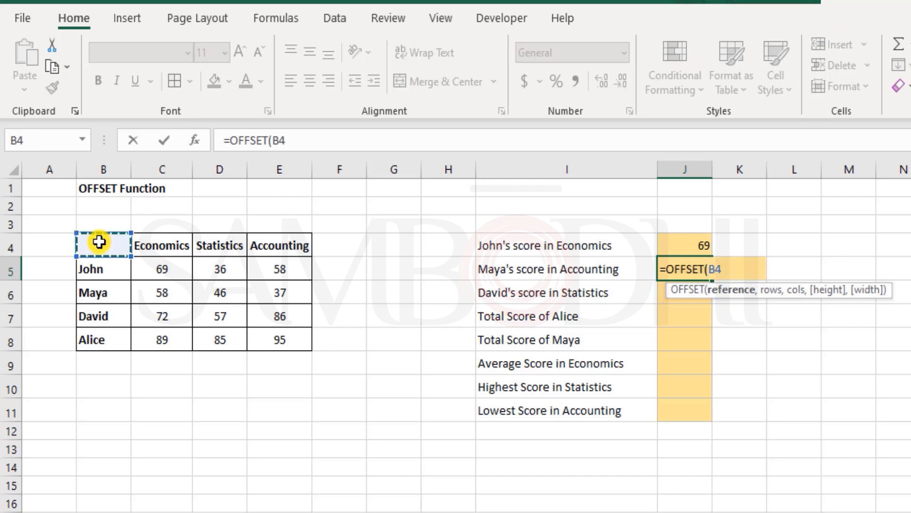
click(113, 294)
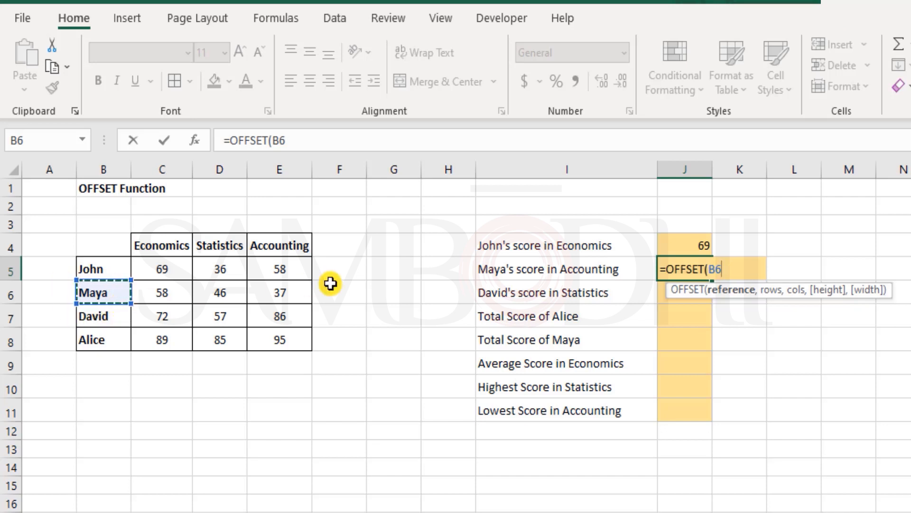
text(,)
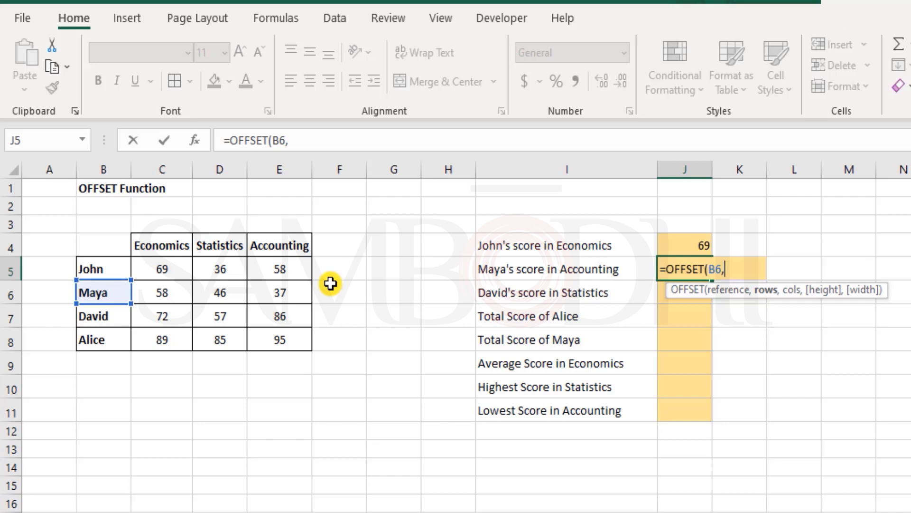
text(0,)
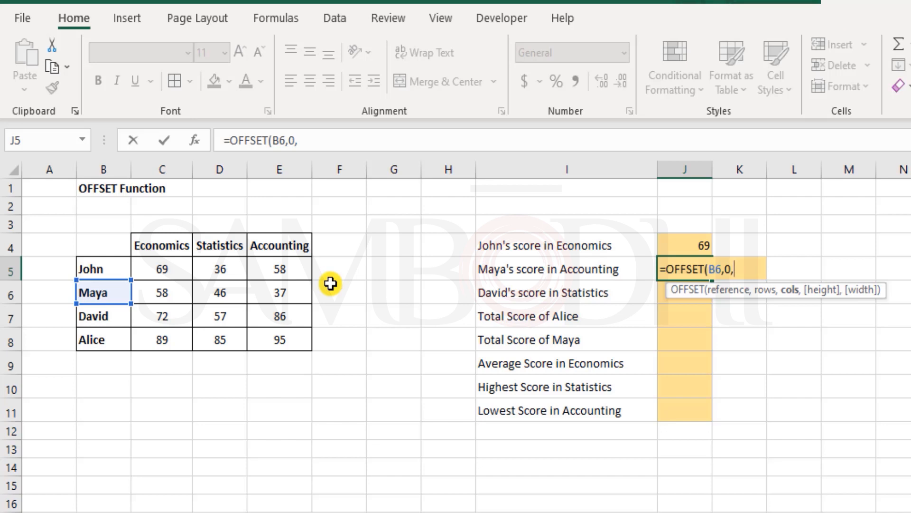
text(3))
key(Return)
key(Up)
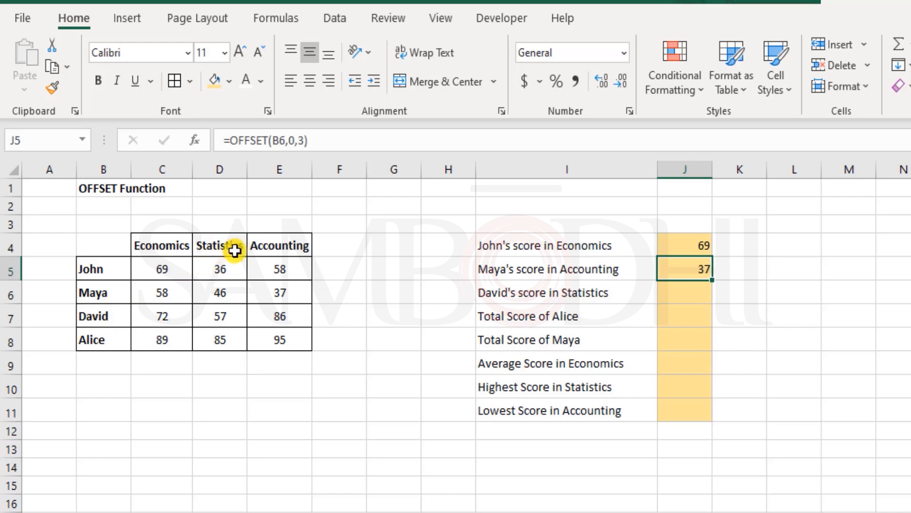
- Enter =OFFSET(D4,3,0) in J6 to look up the third student's Statistics score from the subject heading
click(699, 298)
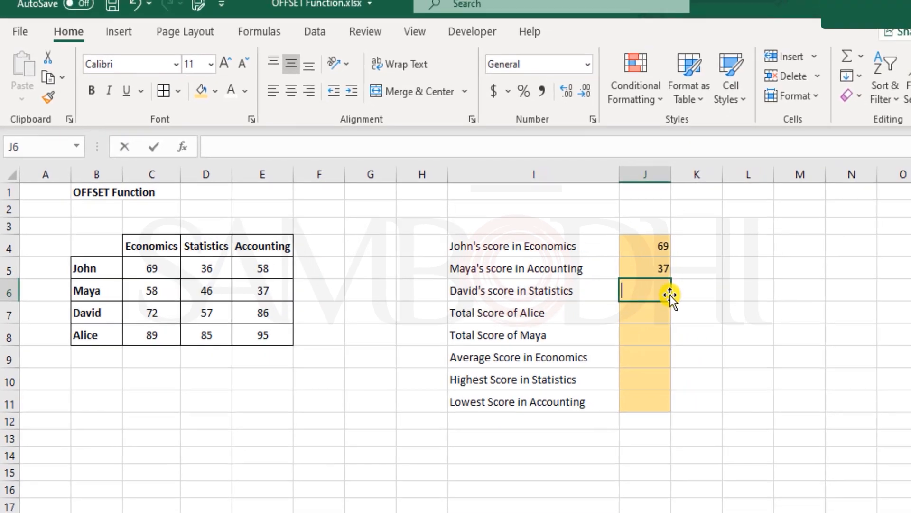
text(=off)
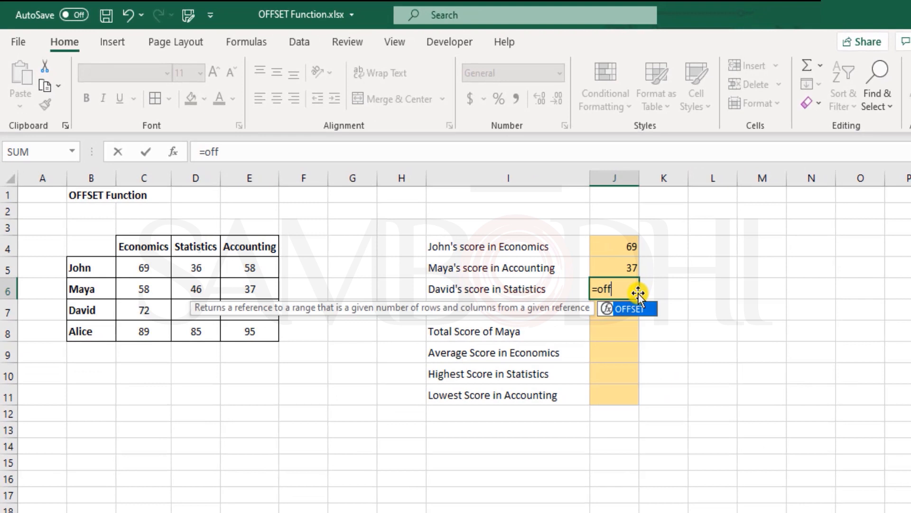
key(Tab)
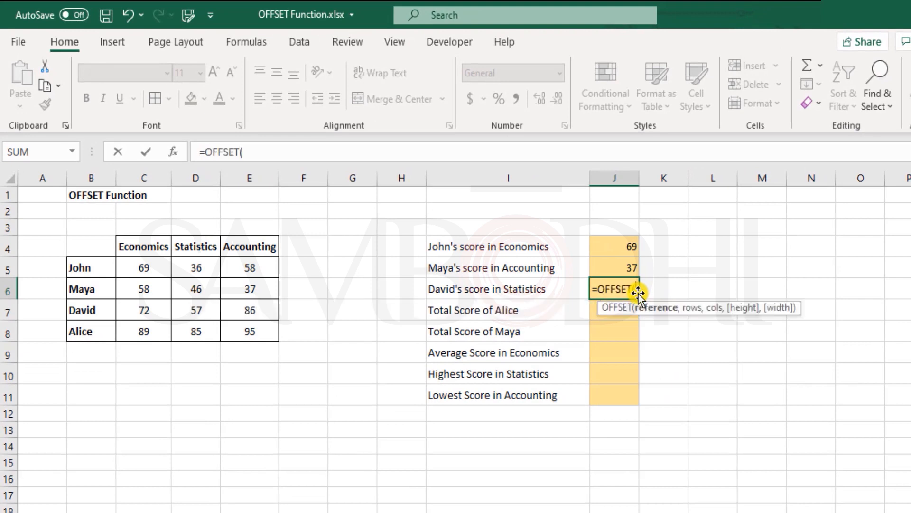
click(206, 243)
text(,)
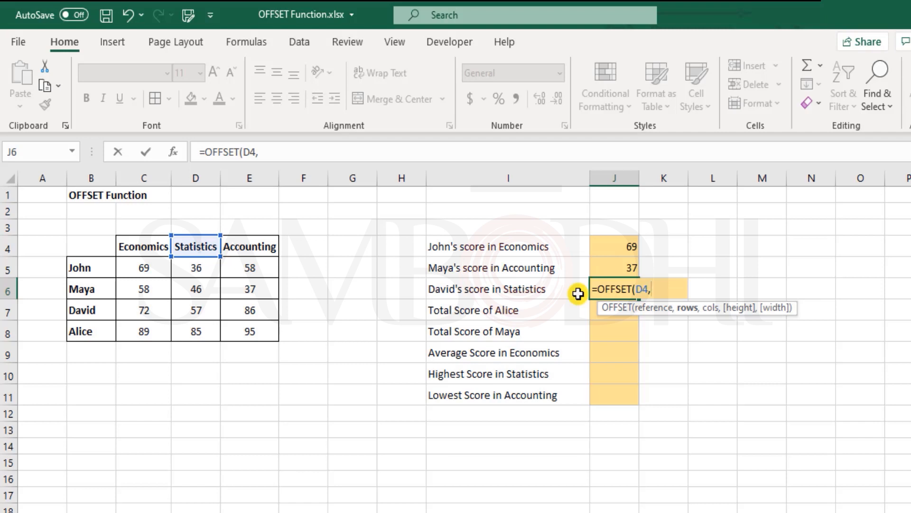
text(3,)
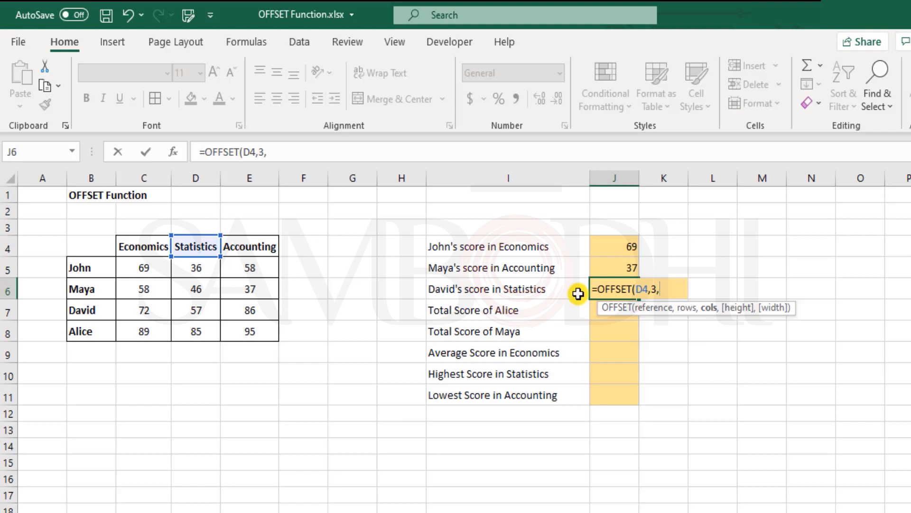
text(0))
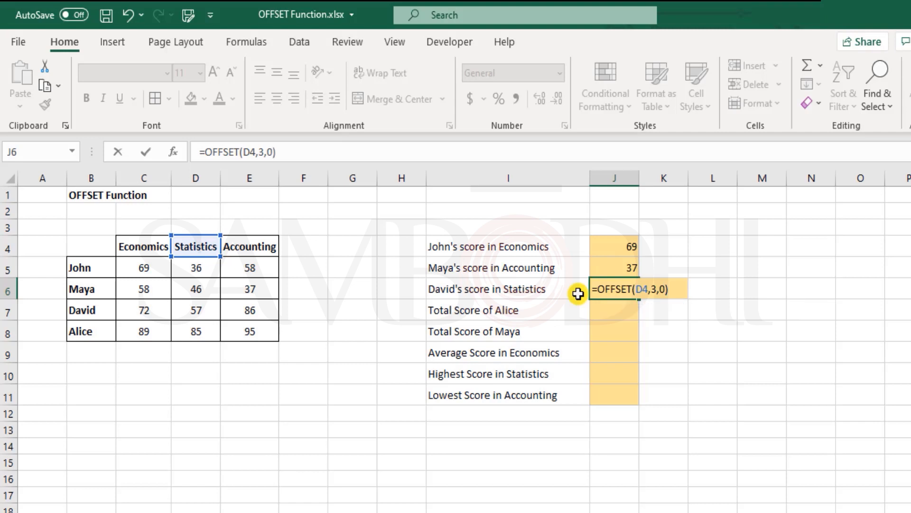
key(Return)
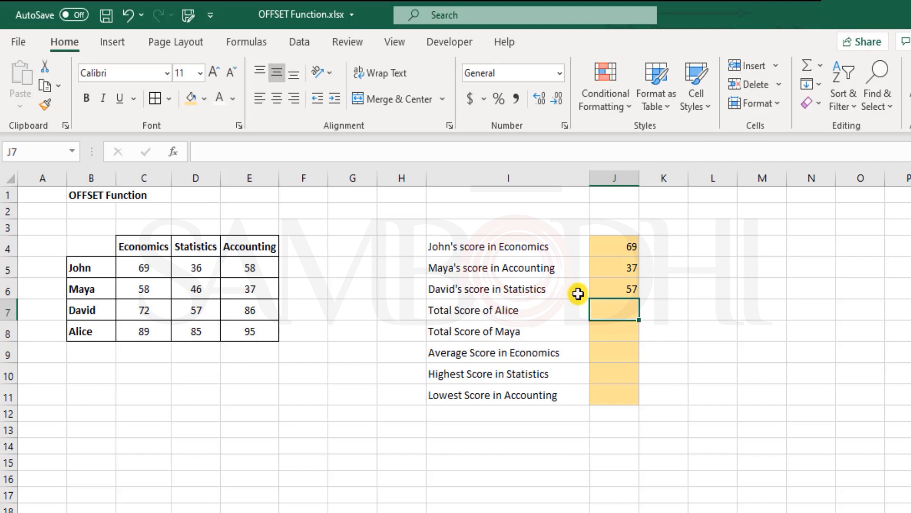
- Move the block of total, average, highest and lowest score labels and answer cells down two rows, starting at I9
key(Left)
key(Left)
key(Right)
key(ctrl+shift+Right)
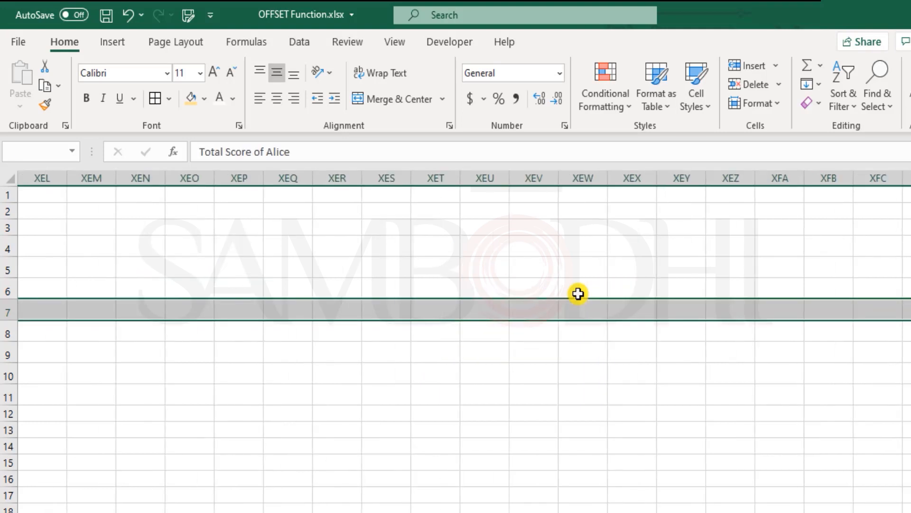
key(Left)
key(Home)
key(Right)
key(Right)
key(Right)
key(Right)
key(Right)
key(Right)
key(Right)
key(Right)
key(shift+Right)
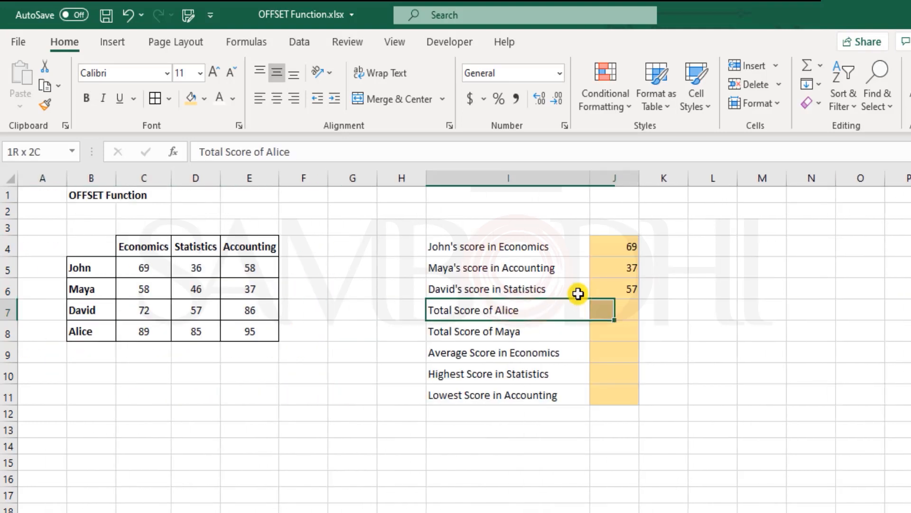
key(shift+Right)
key(shift+Down)
key(shift+Down)
key(shift+Down)
key(shift+Down)
key(shift+Left)
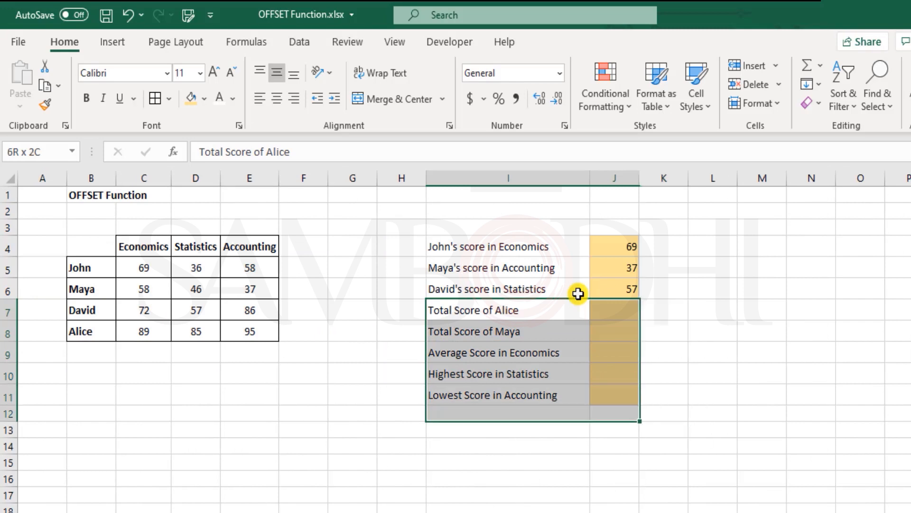
key(ctrl+x)
key(Down)
key(Down)
key(ctrl+v)
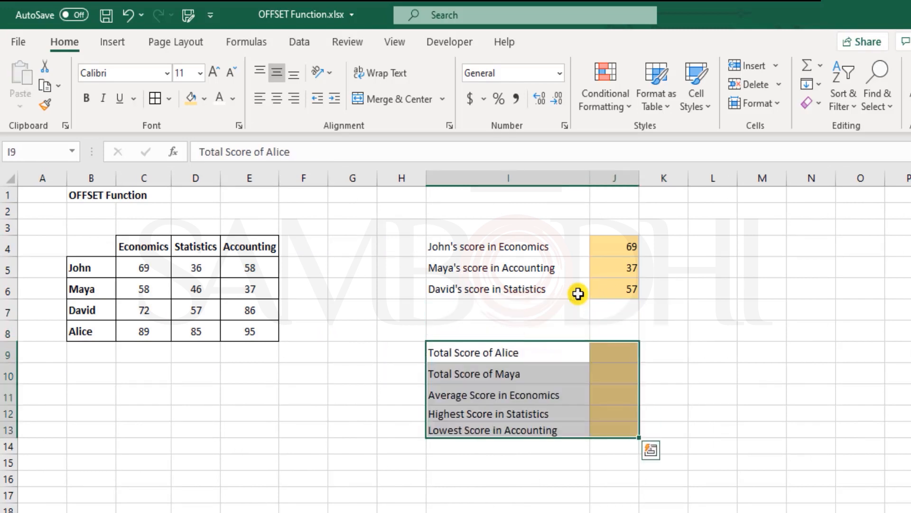
- Add a label in I7 for the second student's score in Economics, worded like the labels above
key(Up)
key(Up)
key(Up)
key(Down)
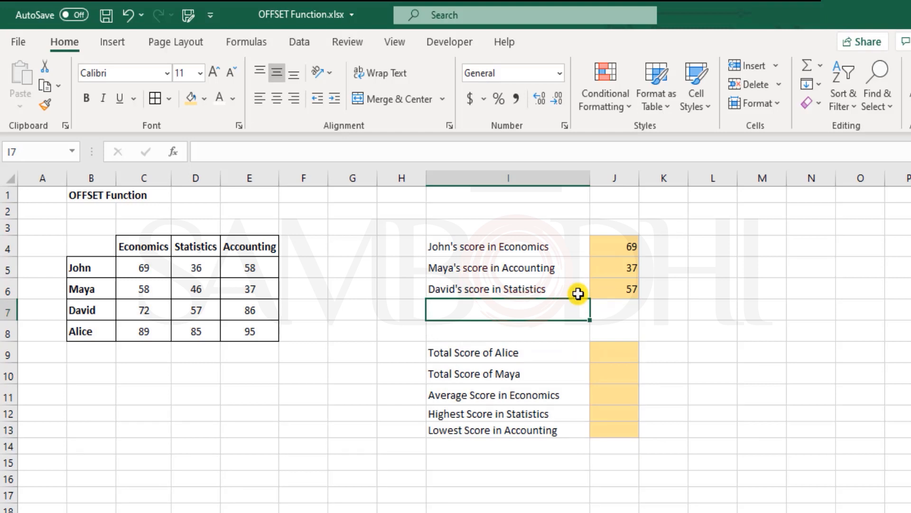
text(Maya's scor)
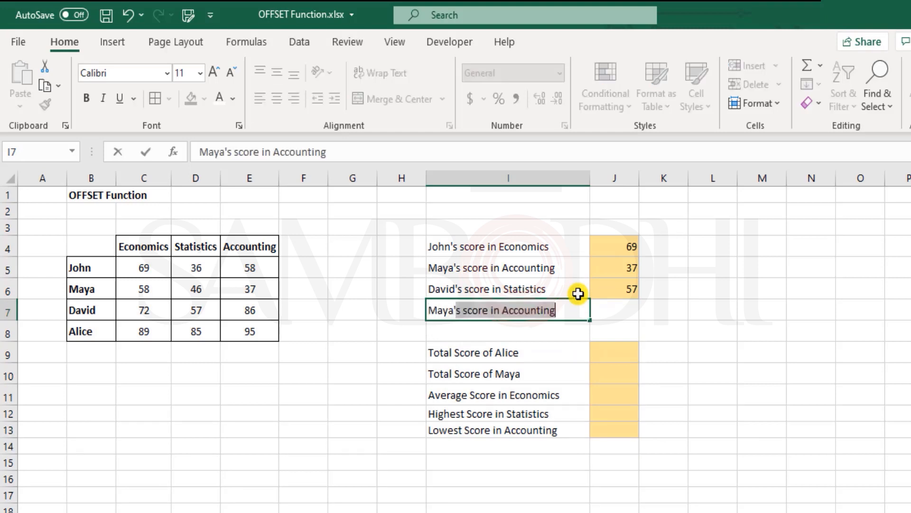
text(e in )
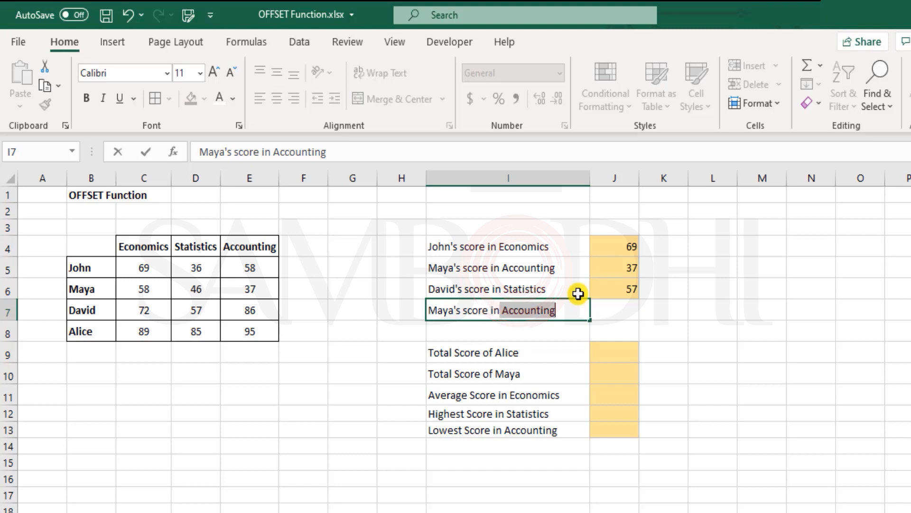
text(Economics)
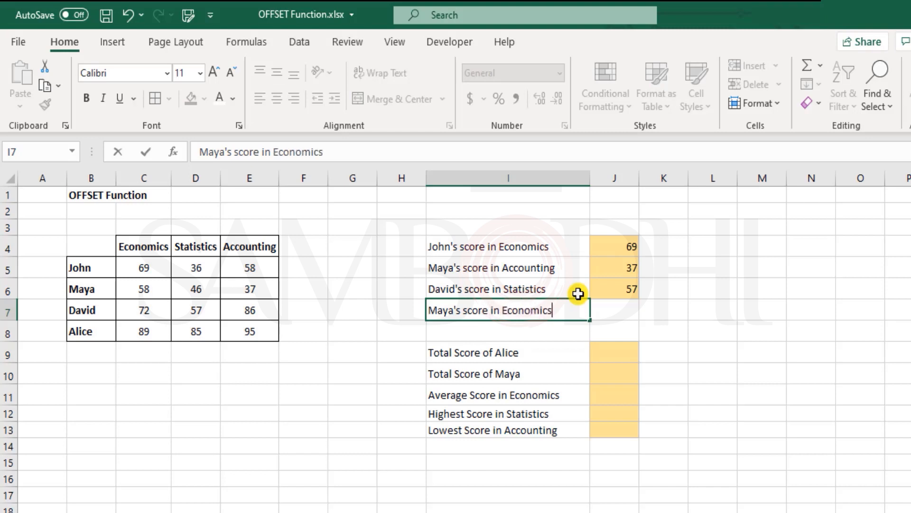
key(Tab)
- Enter =OFFSET(E8,-2,-2) in J7 to look up the second student's Economics score from the table's last cell
key(Up)
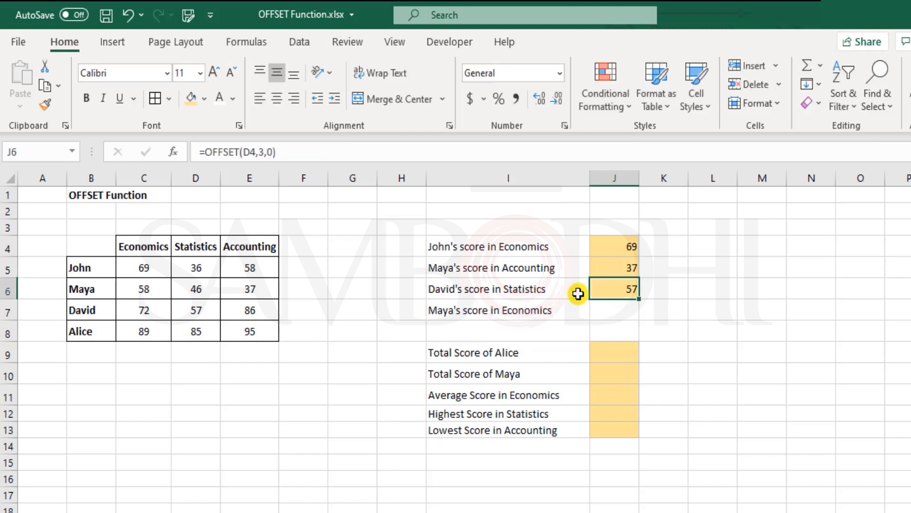
key(Down)
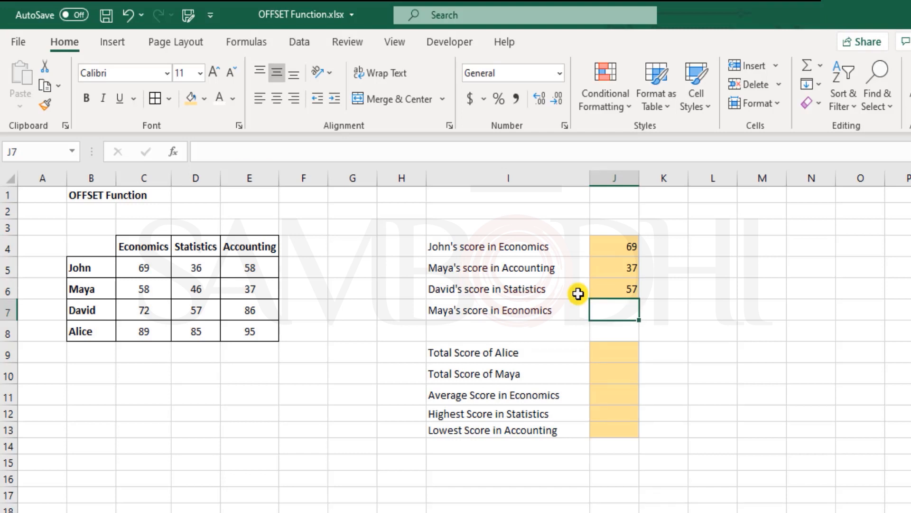
text(=of)
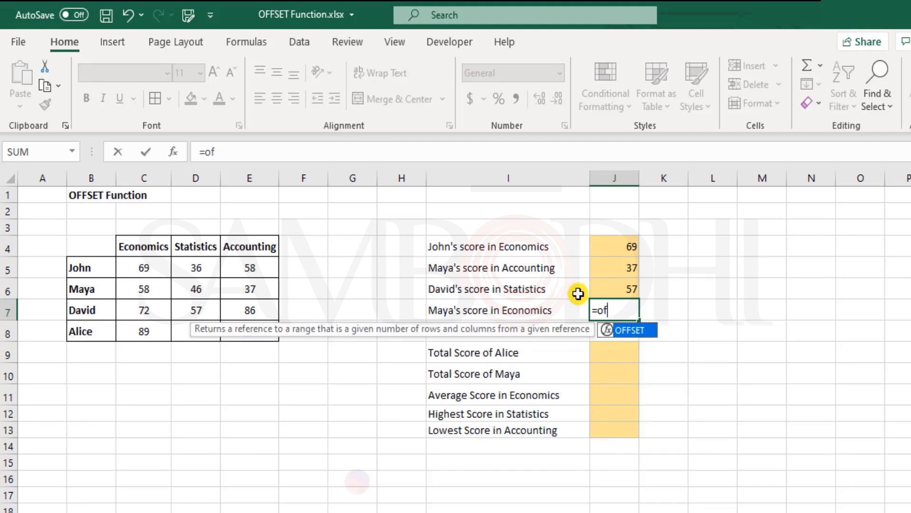
key(Tab)
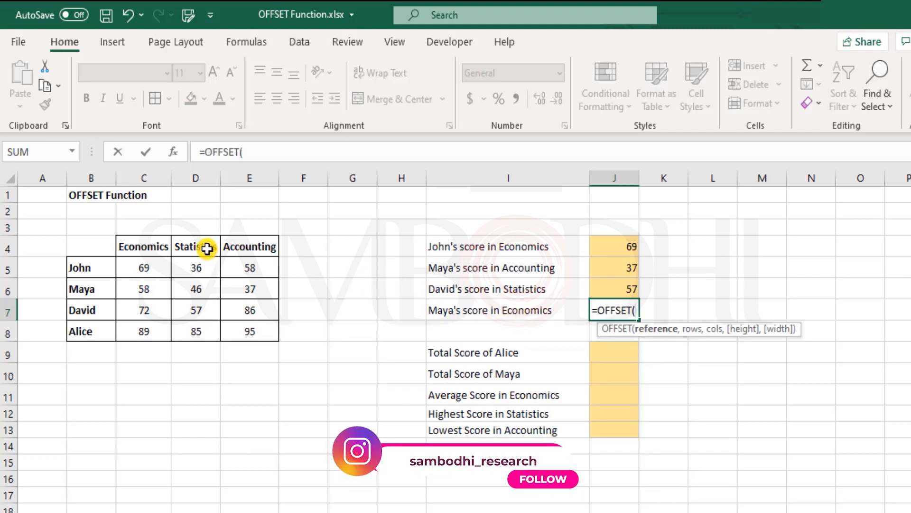
click(286, 353)
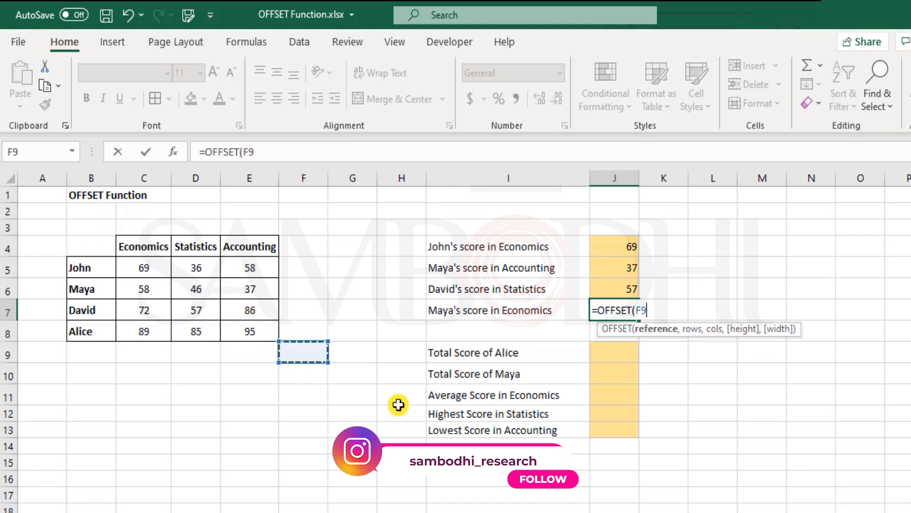
click(248, 335)
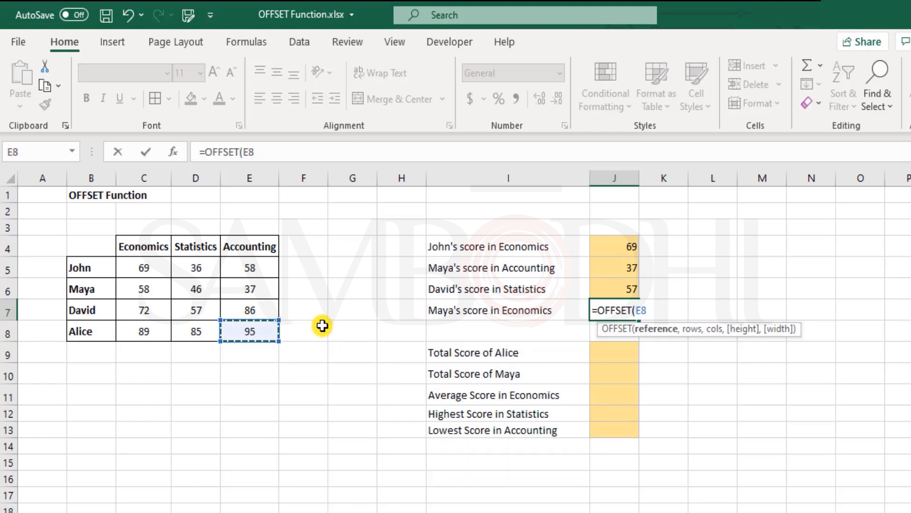
text(,)
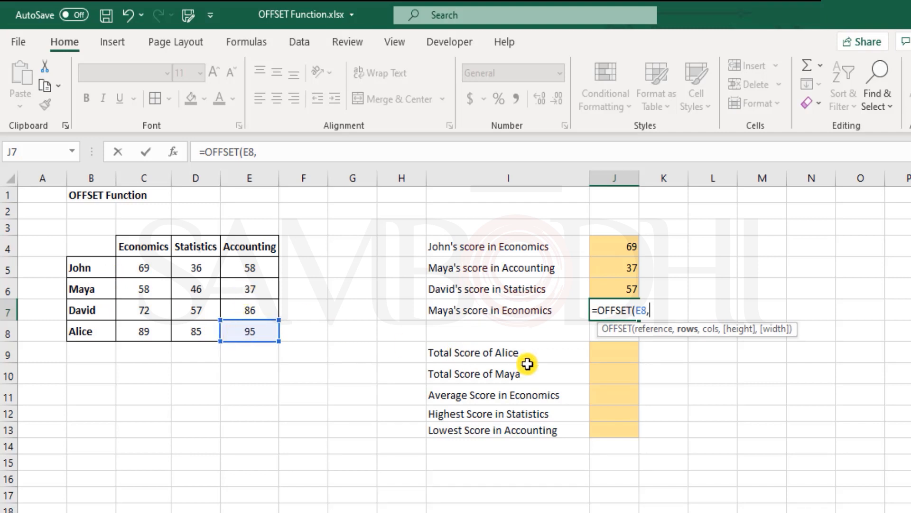
text(2)
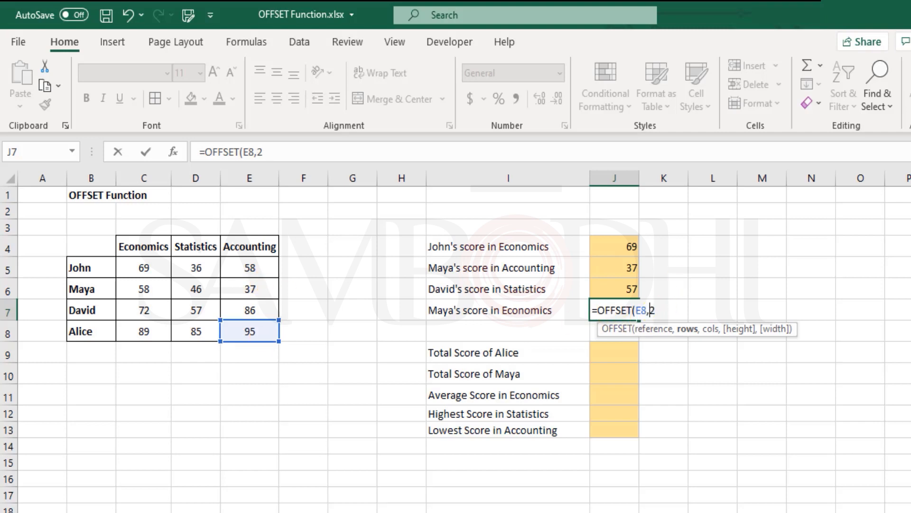
text(-)
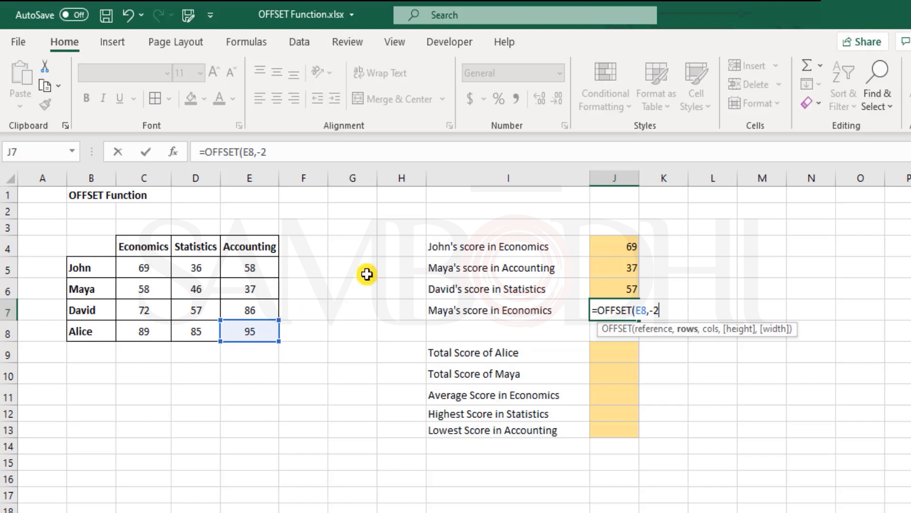
text(,)
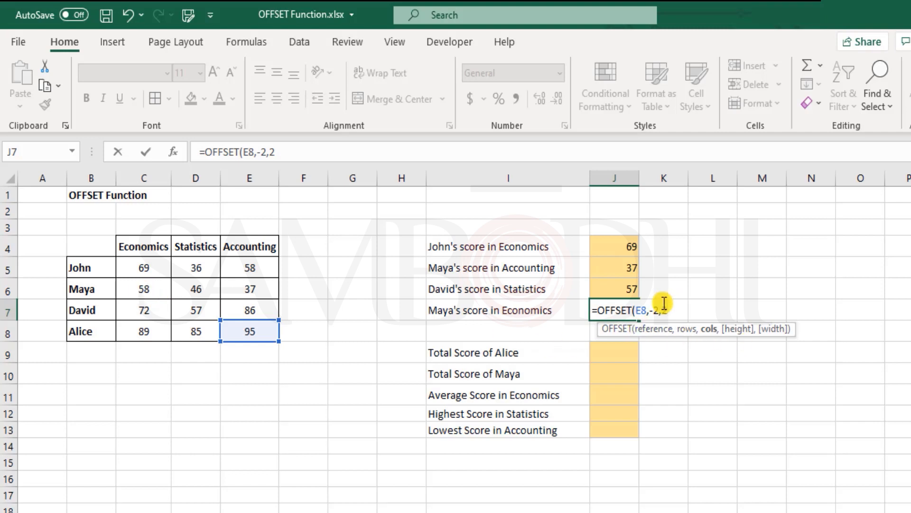
text(-)
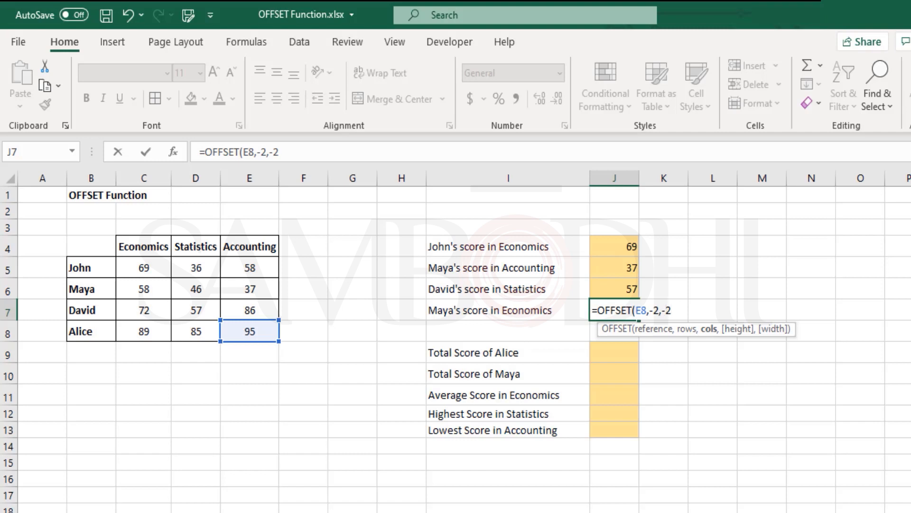
text())
key(Return)
- Make both offsets in the J7 formula positive so that it reads =OFFSET(E8,2,2)
key(Up)
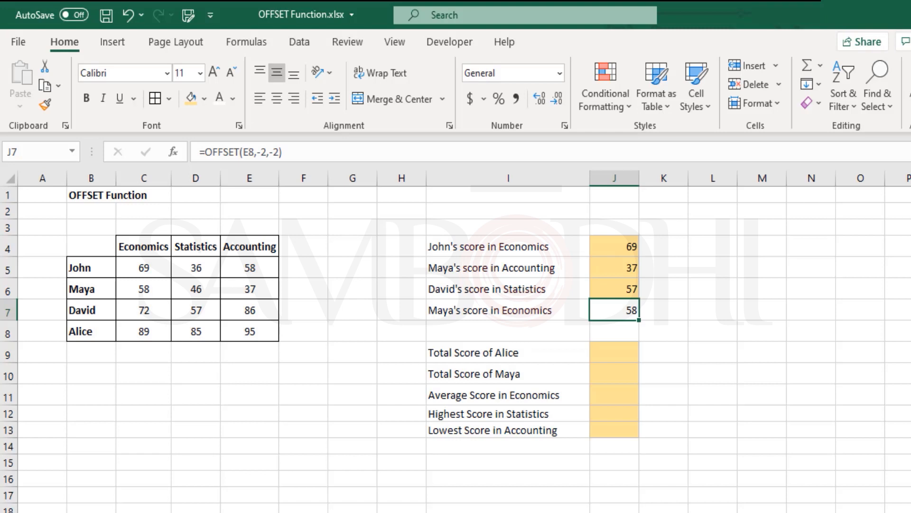
key(F2)
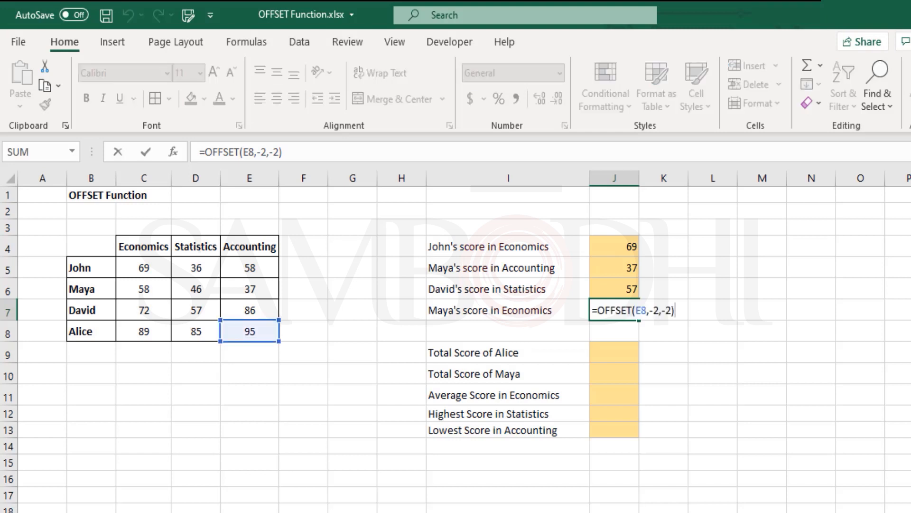
key(Left)
key(Left)
key(BackSpace)
key(Left)
key(Left)
key(BackSpace)
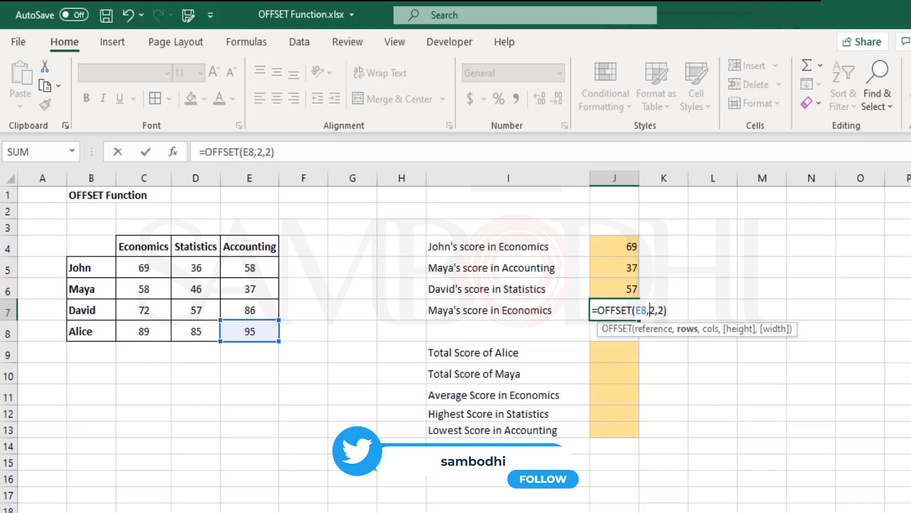
key(Return)
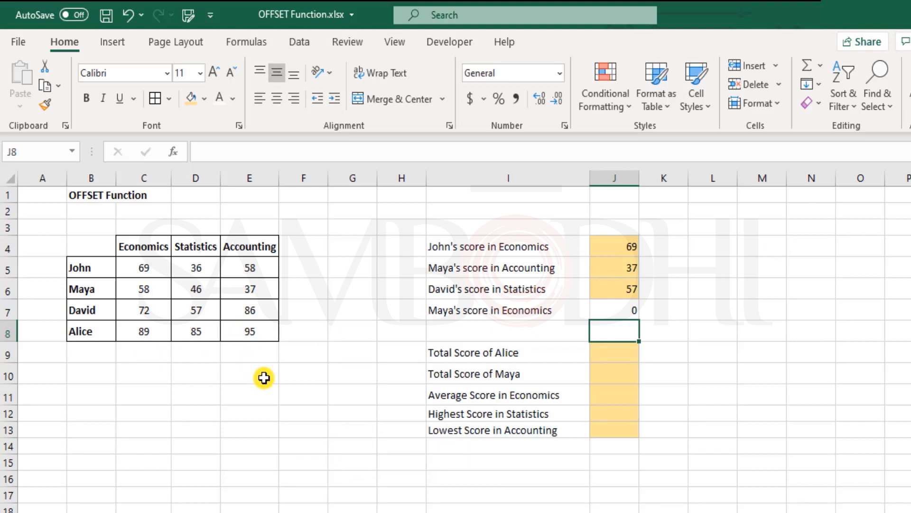
- Enter 10 in G10 as a test value and review the OFFSET formula in J7
click(351, 376)
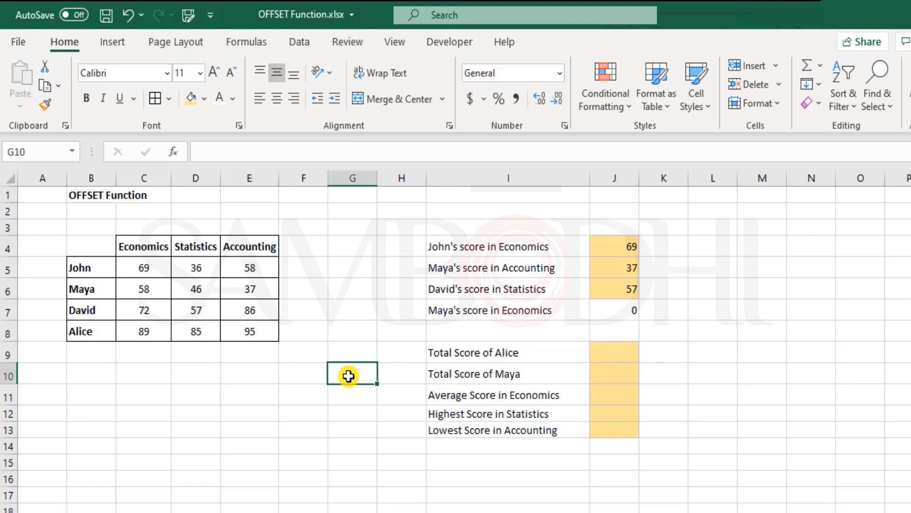
text(10)
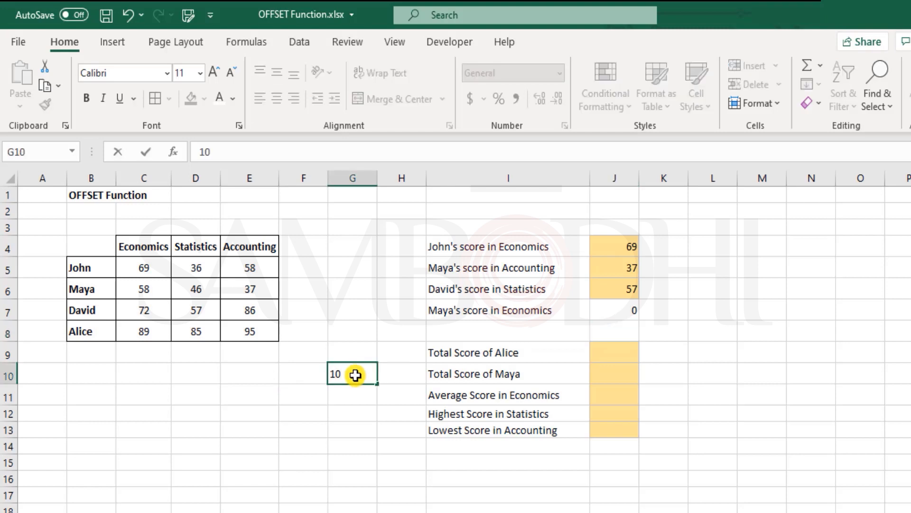
key(Return)
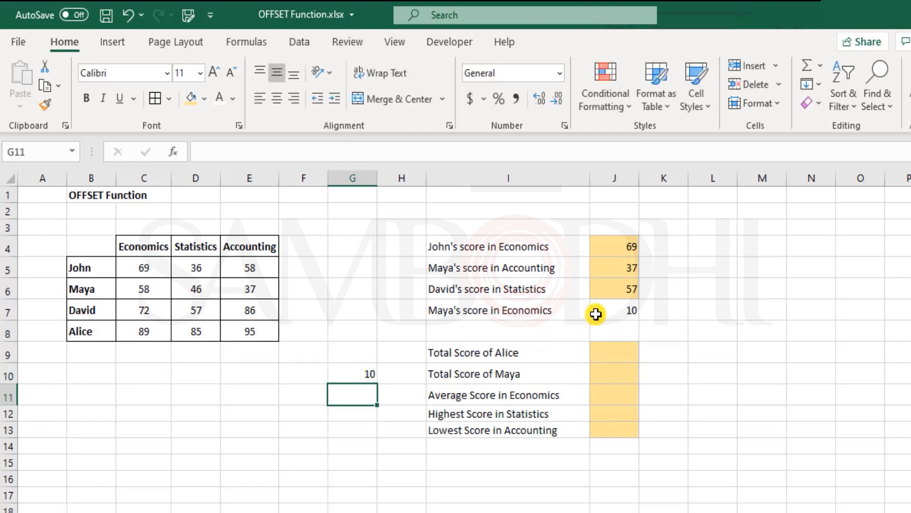
double_click(617, 310)
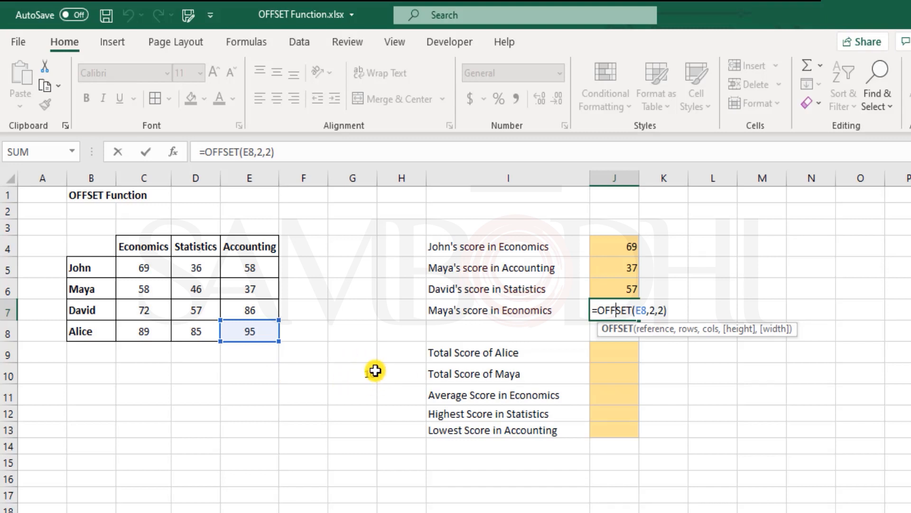
key(ctrl+Return)
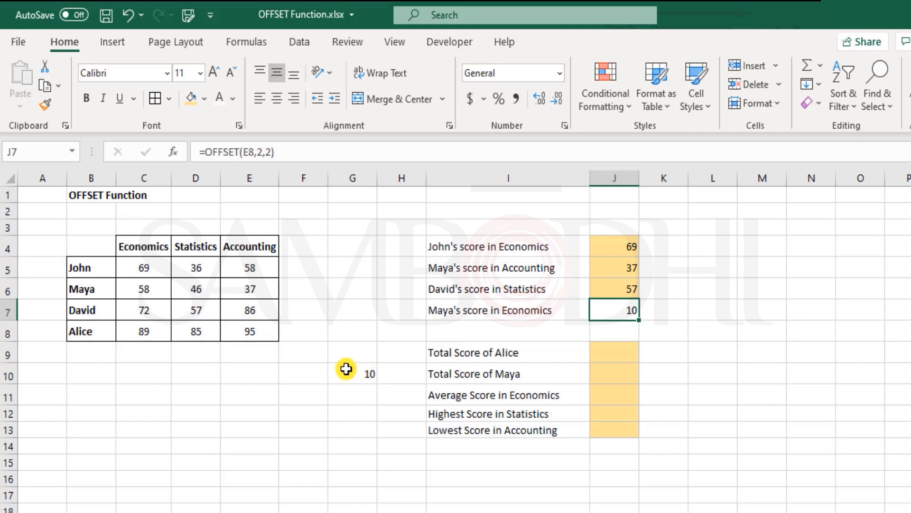
- Replace the test value in G10 with the text Test
click(352, 370)
text(Test)
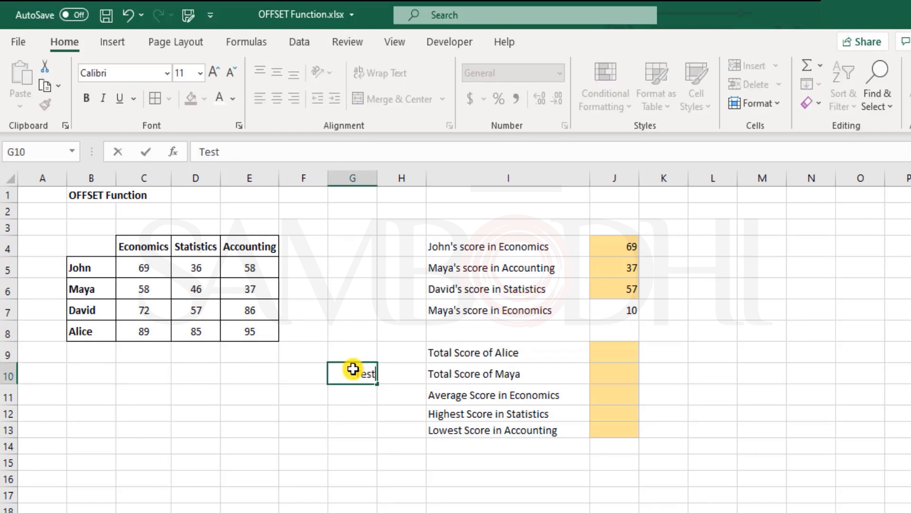
key(Return)
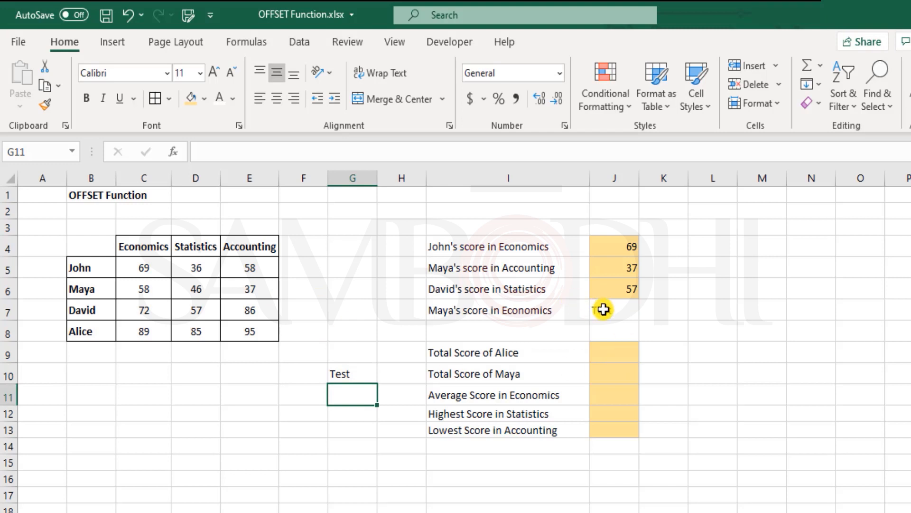
- Undo the test entries in G10 and restore the J7 formula to =OFFSET(E8,-2,-2)
key(ctrl+z)
key(ctrl+z)
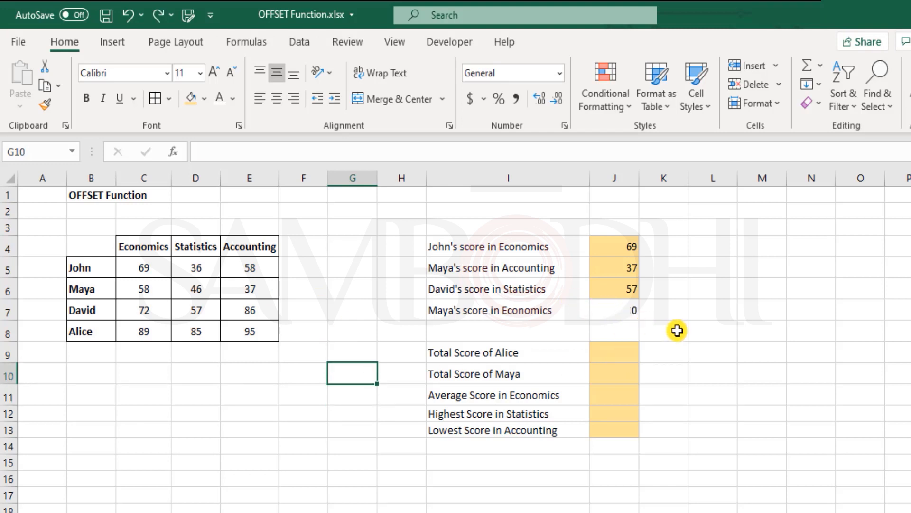
click(621, 315)
double_click(616, 311)
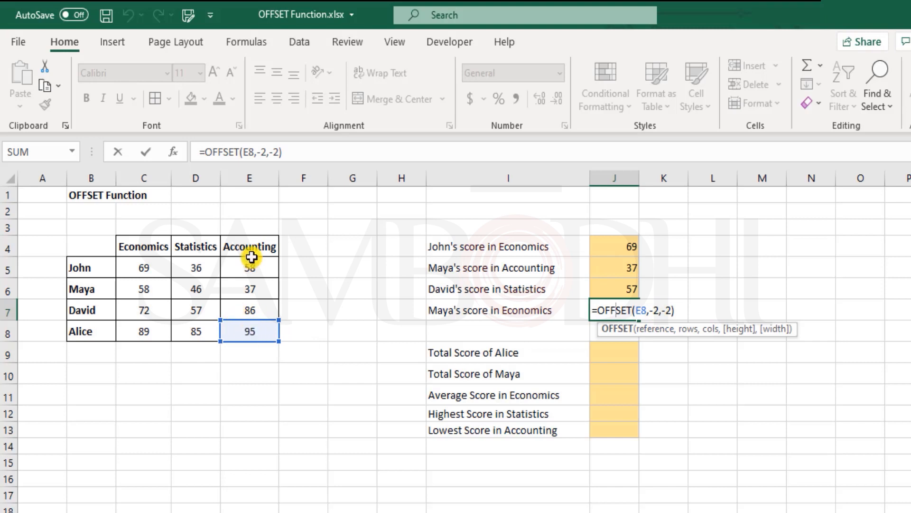
click(656, 311)
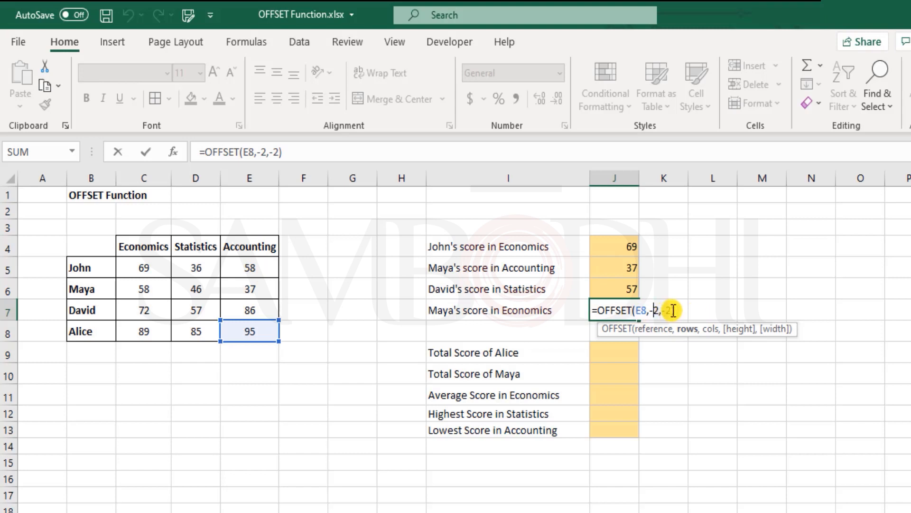
click(683, 311)
key(ctrl+Return)
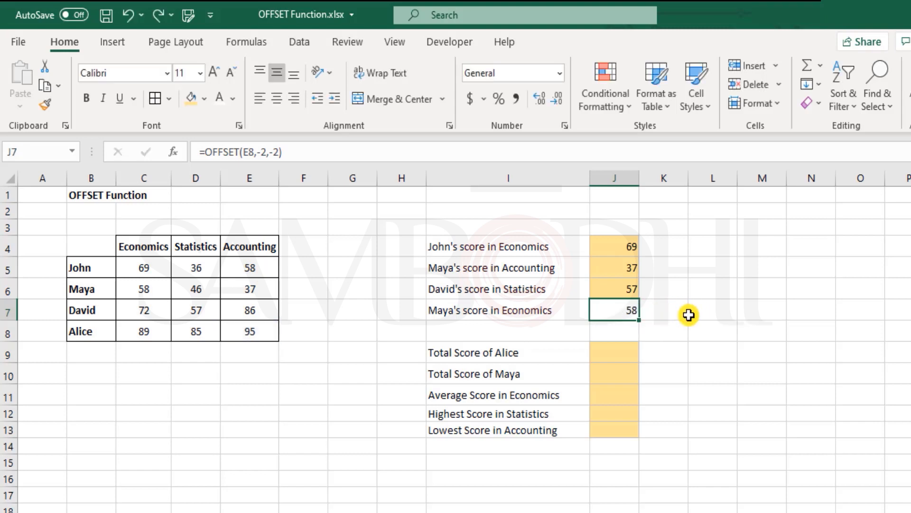
- Delete the blank cells I8:J8 so that the total, average, highest and lowest rows shift up
click(523, 354)
drag(491, 329, 609, 329)
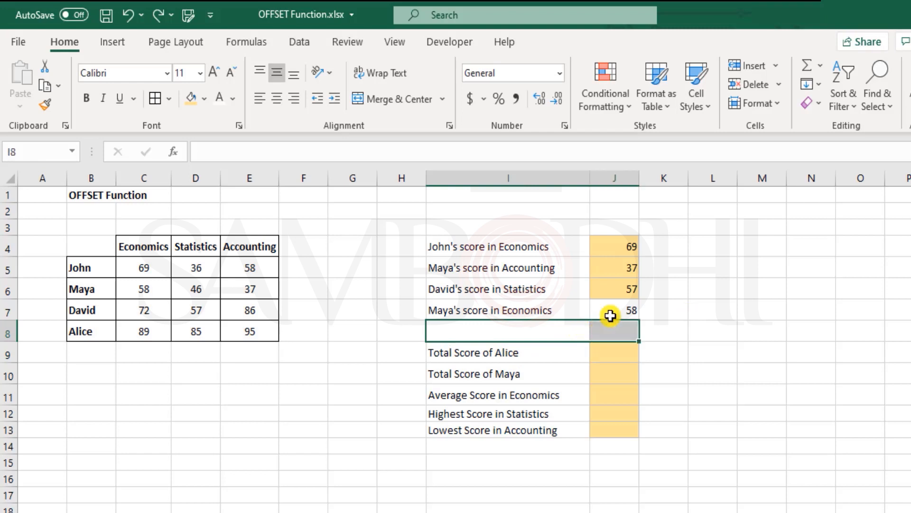
key(ctrl+minus)
key(Return)
key(Up)
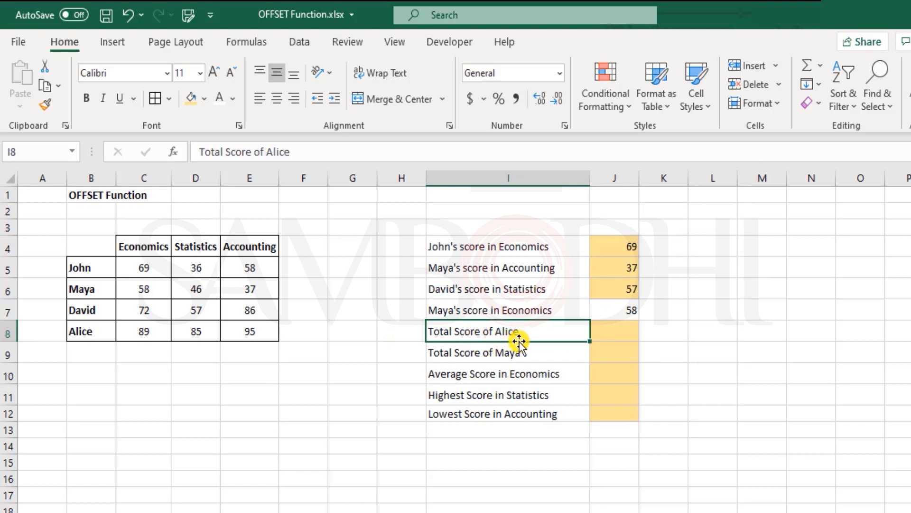
drag(619, 244, 626, 287)
double_click(628, 292)
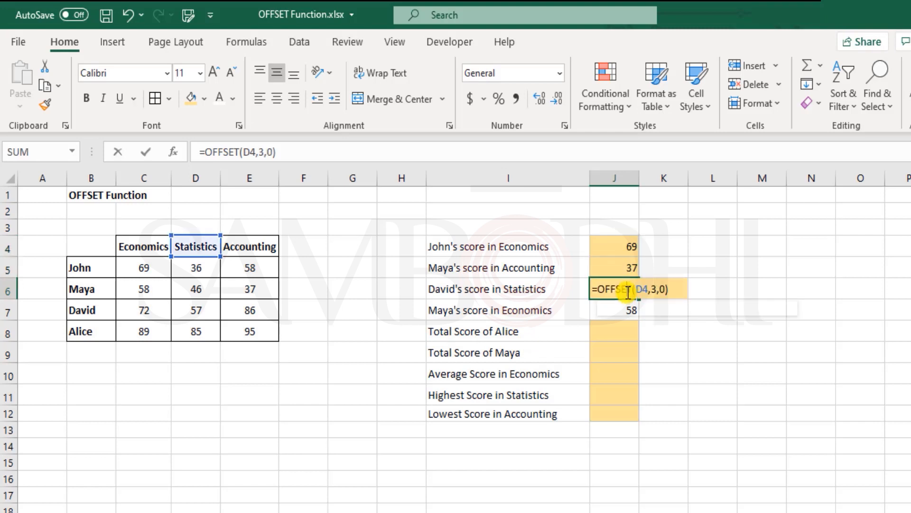
key(Escape)
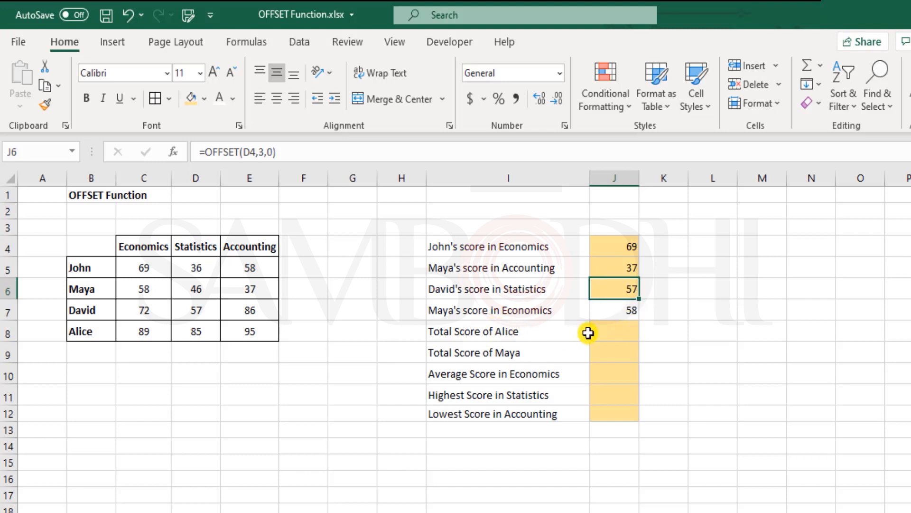
- Copy the shaded cell formatting of J6 to J7
click(621, 311)
click(616, 285)
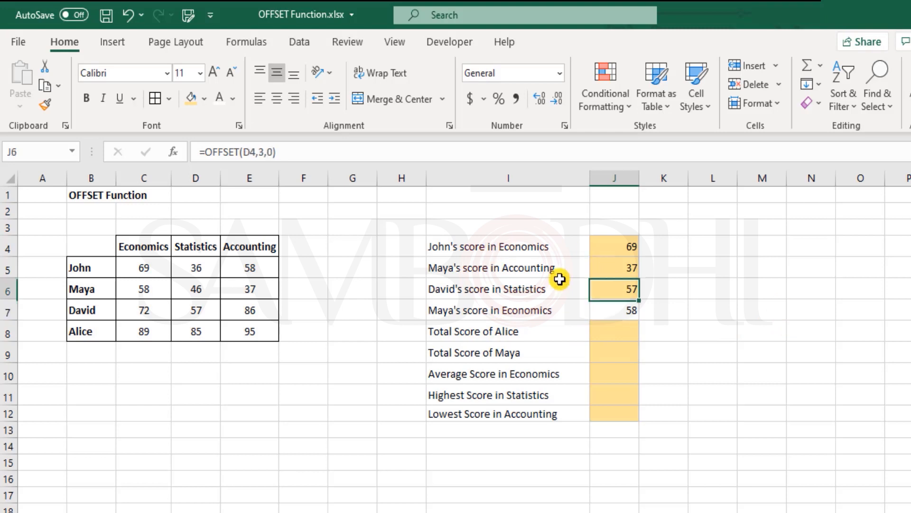
click(45, 104)
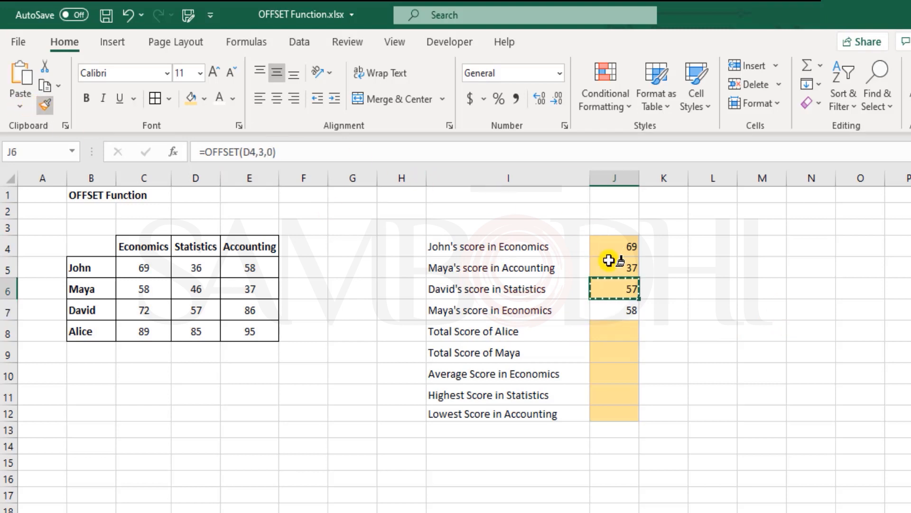
click(622, 313)
- Enter =OFFSET(B4,4,1,1,3) in J8 to return all three scores from the table's last row
click(627, 338)
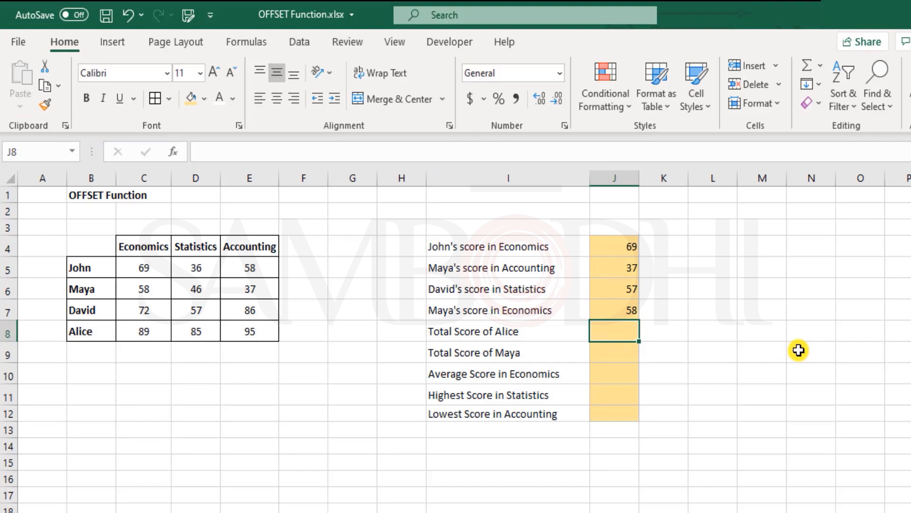
text(=of)
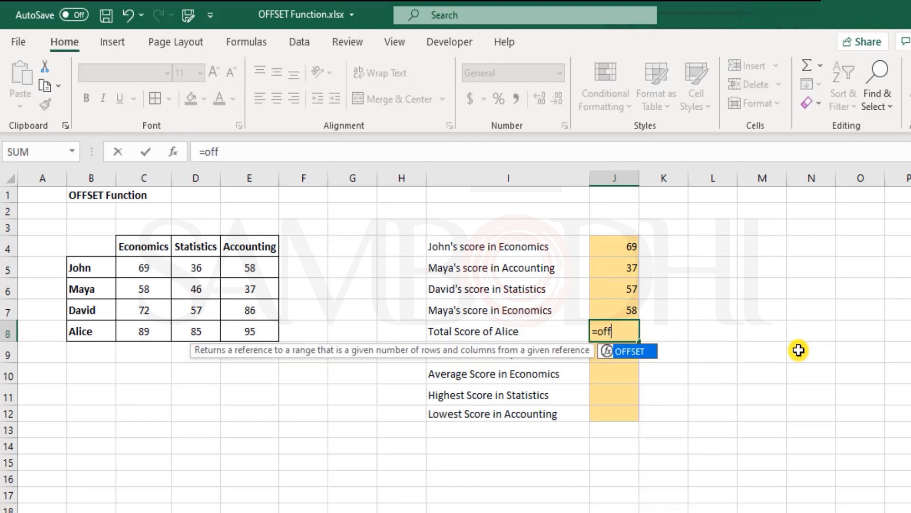
text(f)
key(Tab)
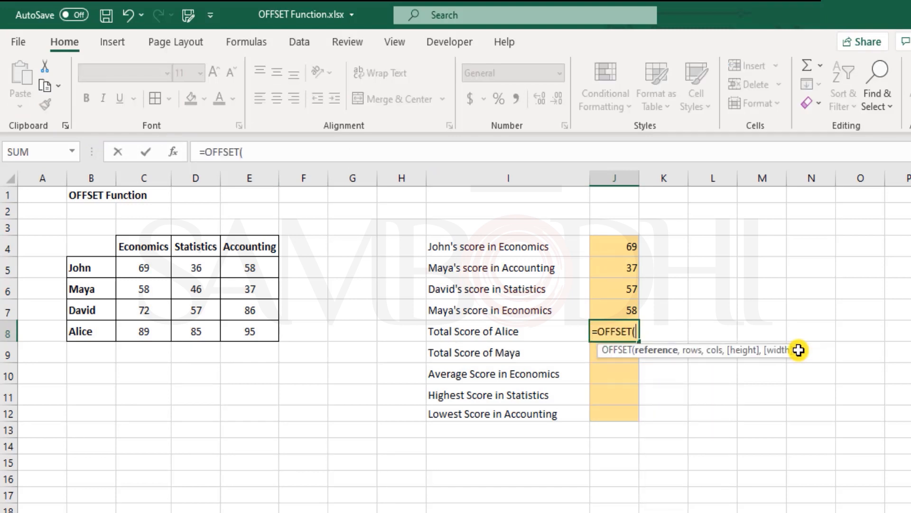
click(104, 248)
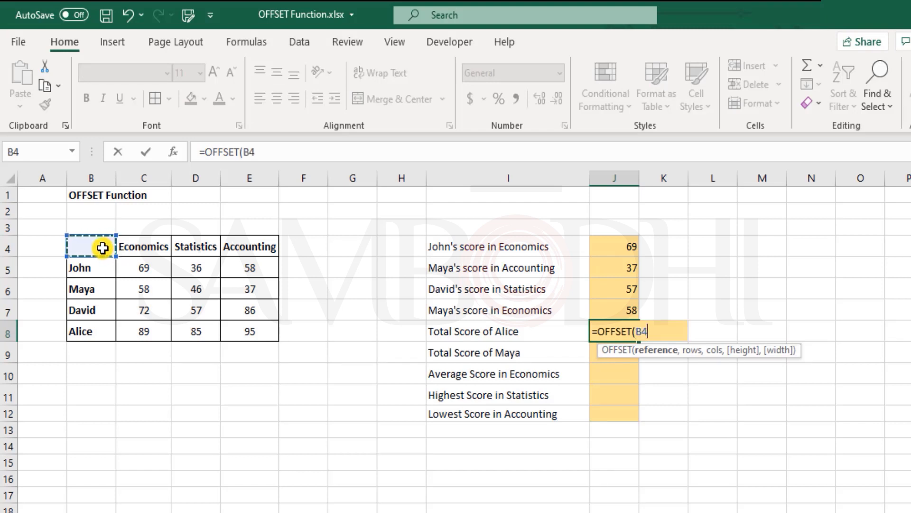
text(,)
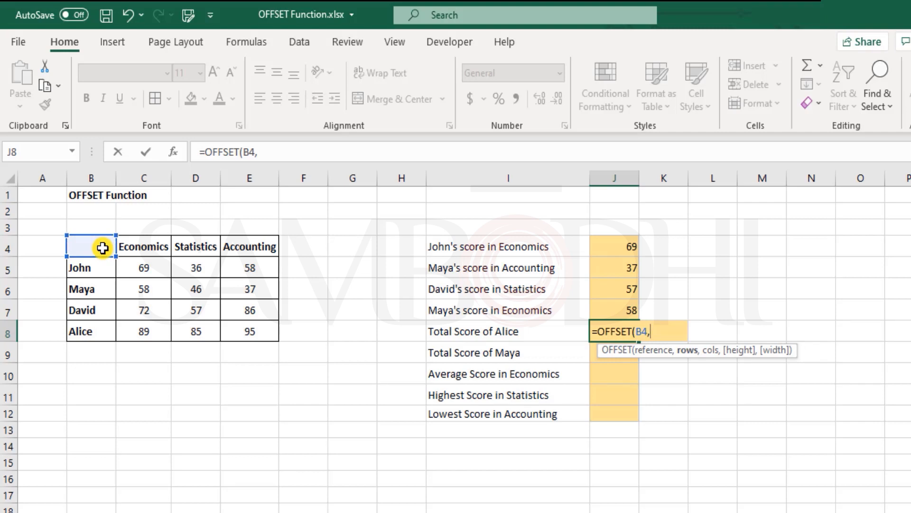
text(4,1,1)
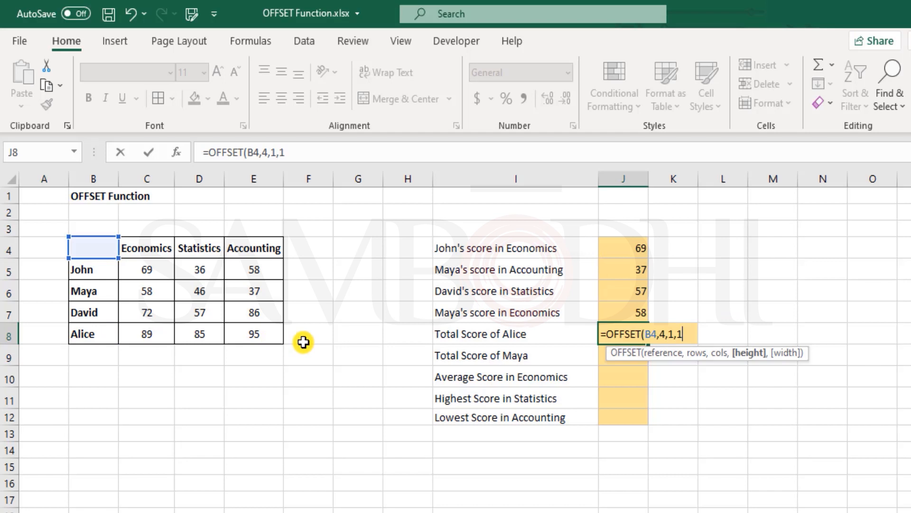
text(,3)
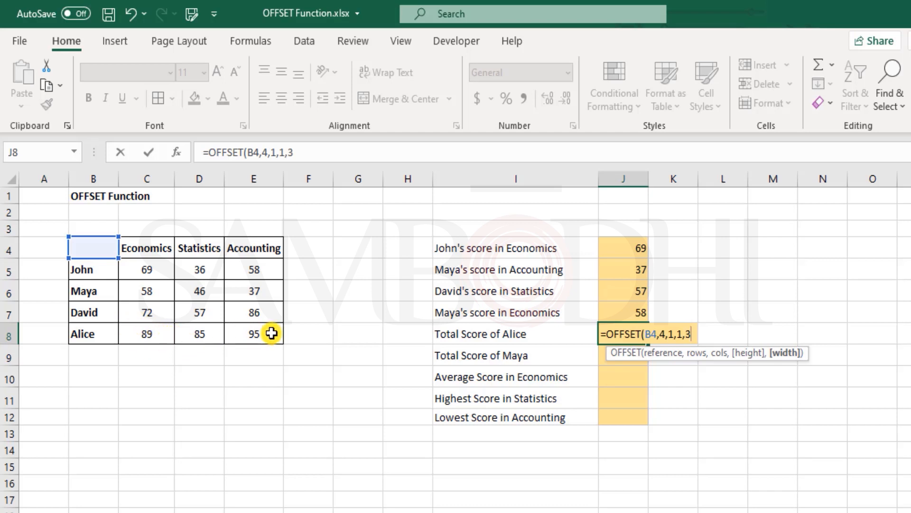
text())
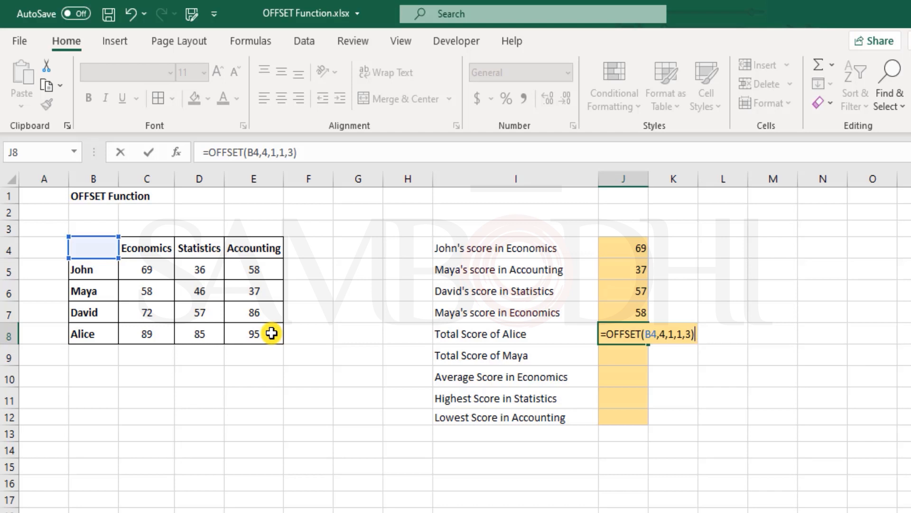
key(Return)
- Compare the spilled values in J8:L8 with the source scores in C8:E8
key(Up)
key(shift+Right)
key(shift+Right)
key(Left)
key(Right)
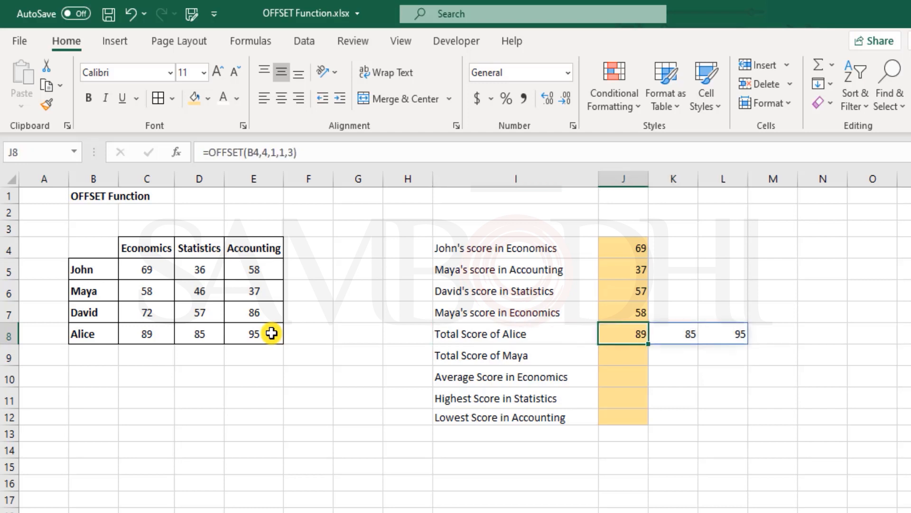
drag(171, 333, 240, 338)
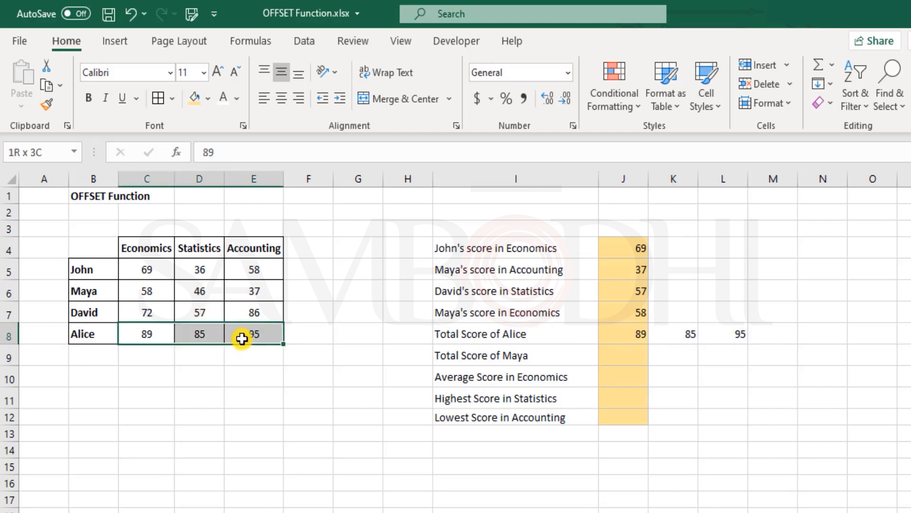
drag(630, 334, 718, 333)
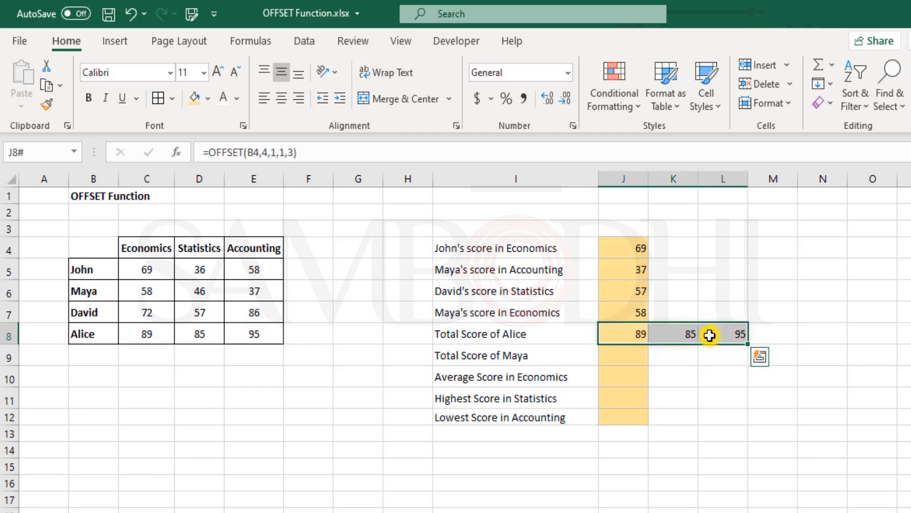
- Enter #VALUE! in N8 as a sample error for comparison with J8:L8, and clear it
click(830, 329)
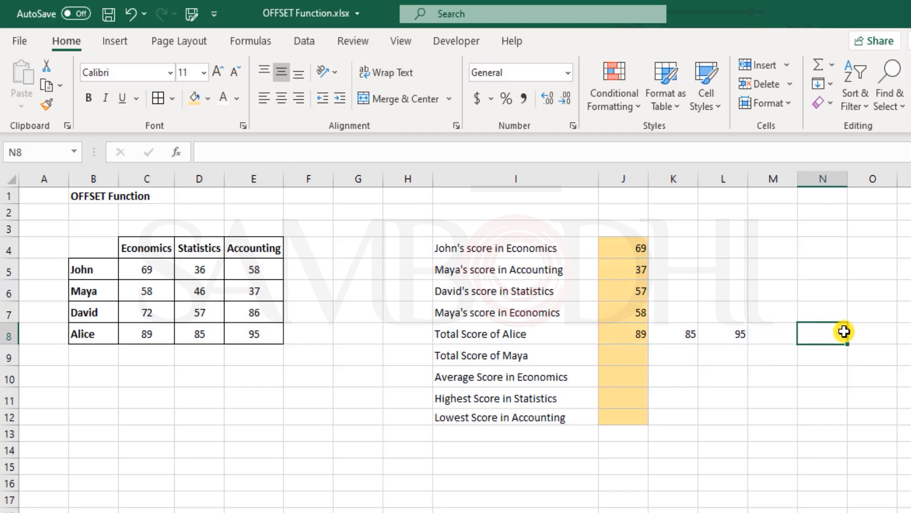
text(#)
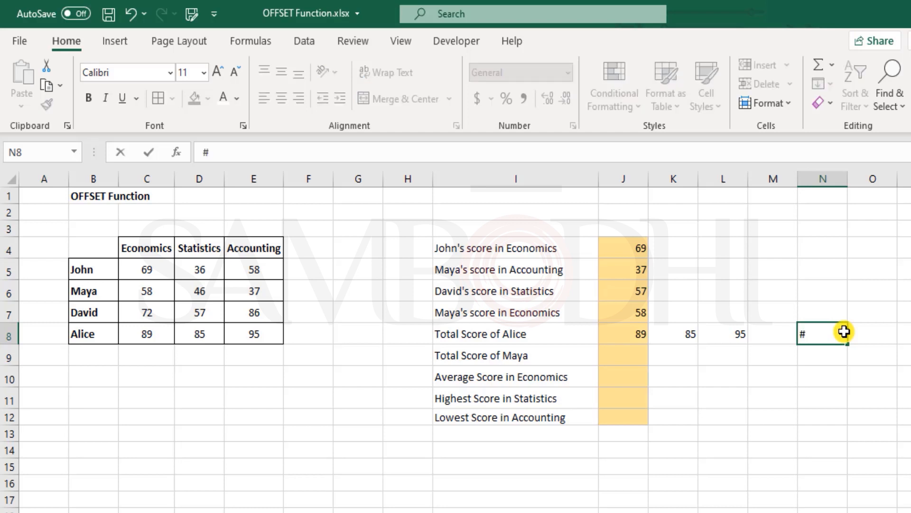
text(VALUE!)
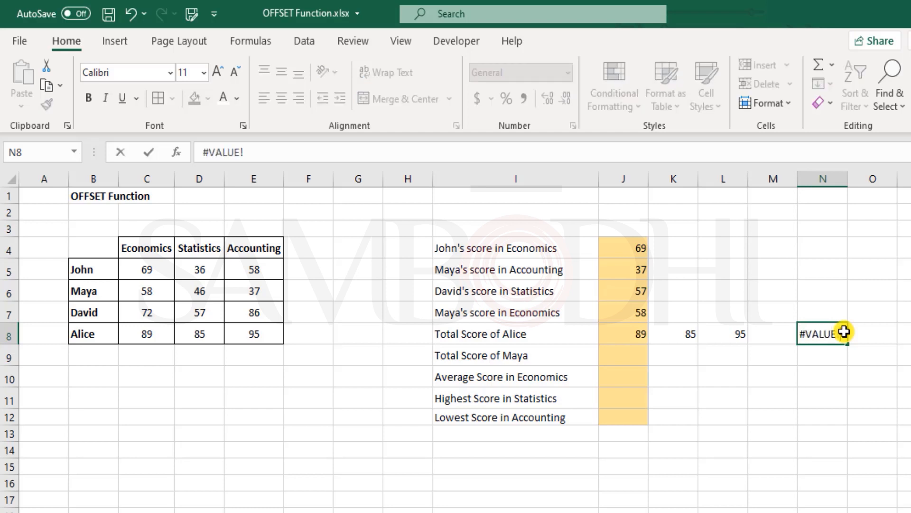
key(Return)
click(844, 331)
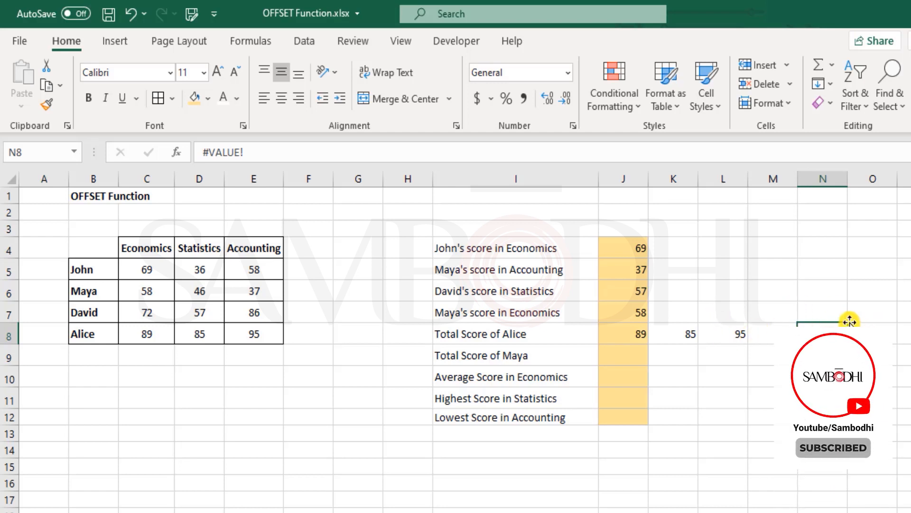
drag(616, 331, 717, 332)
click(826, 332)
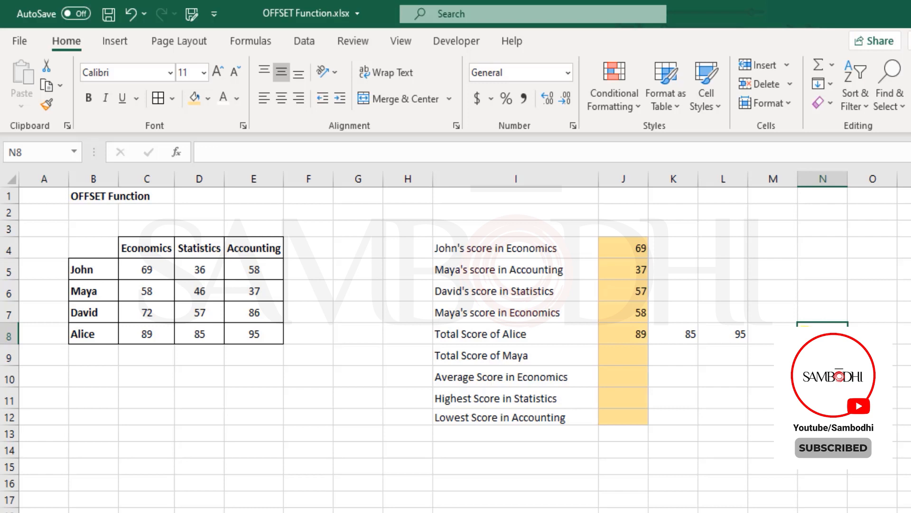
- Wrap the OFFSET formula in J8 in SUM to total the three scores: =SUM(OFFSET(B4,4,1,1,3))
drag(627, 341, 702, 333)
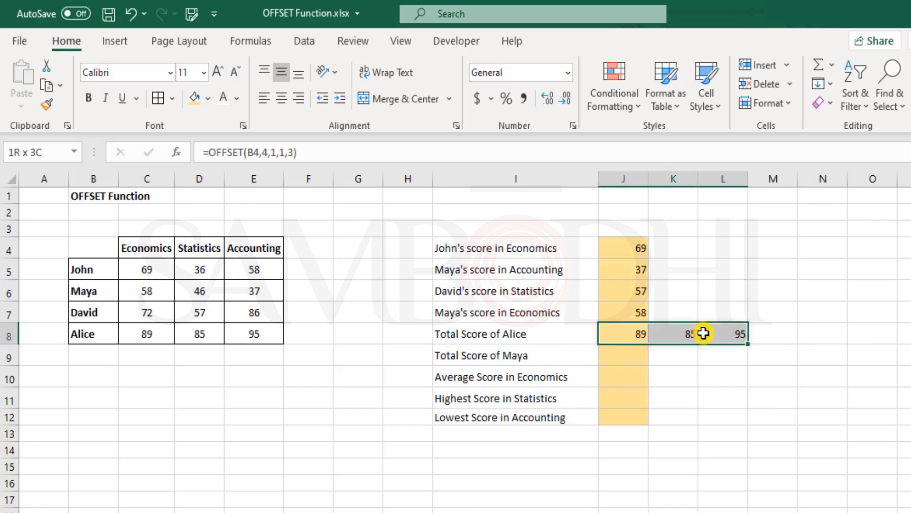
click(785, 332)
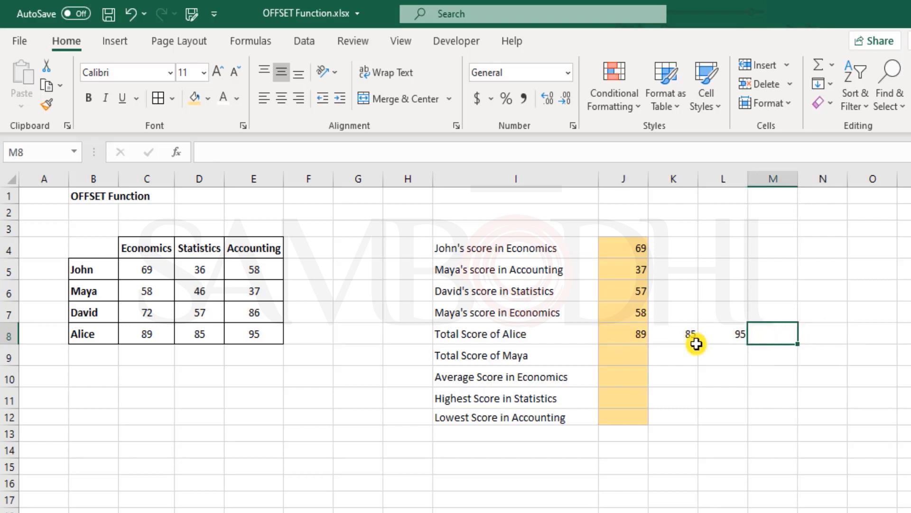
double_click(611, 335)
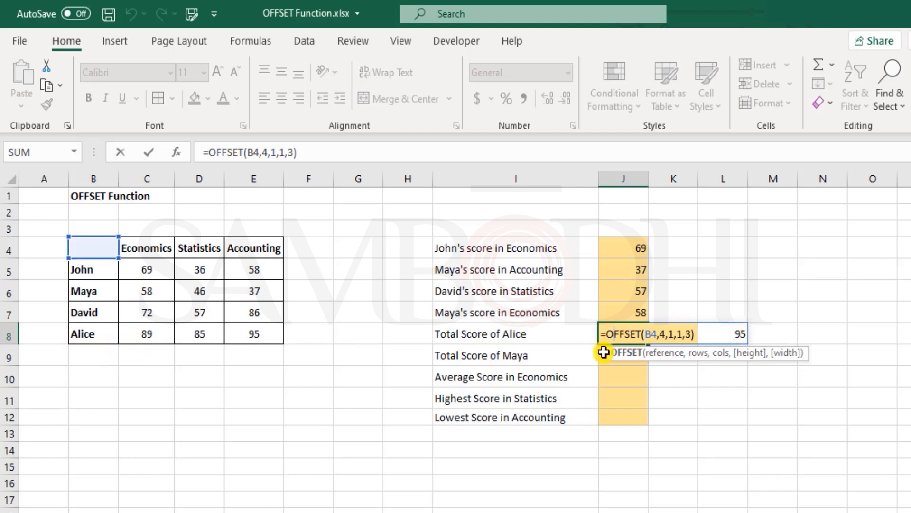
click(696, 334)
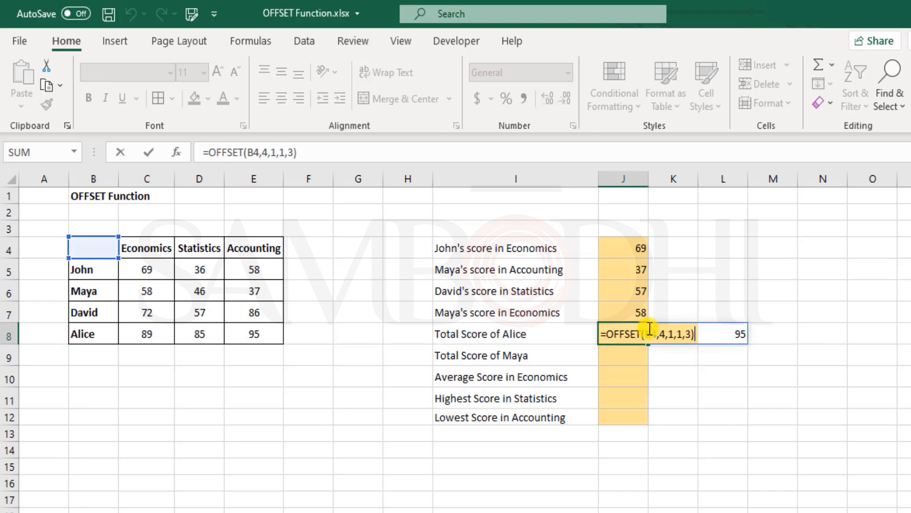
click(679, 334)
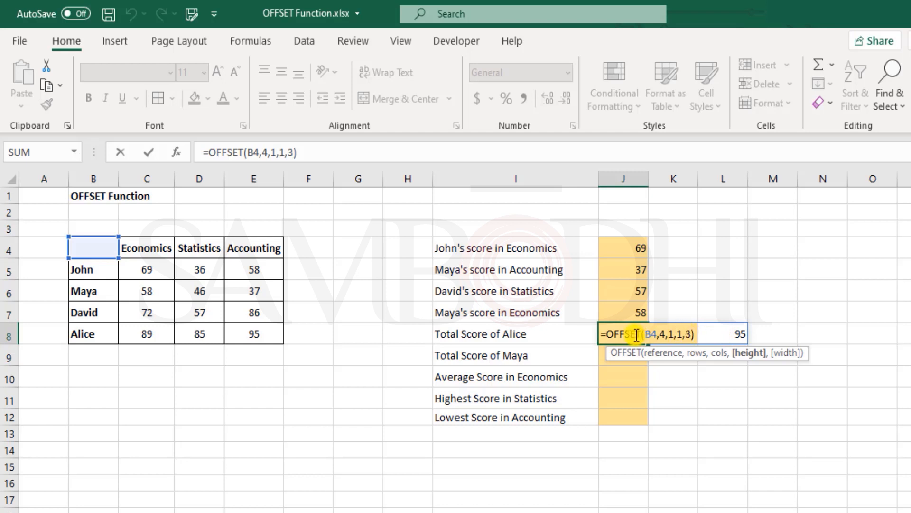
click(608, 335)
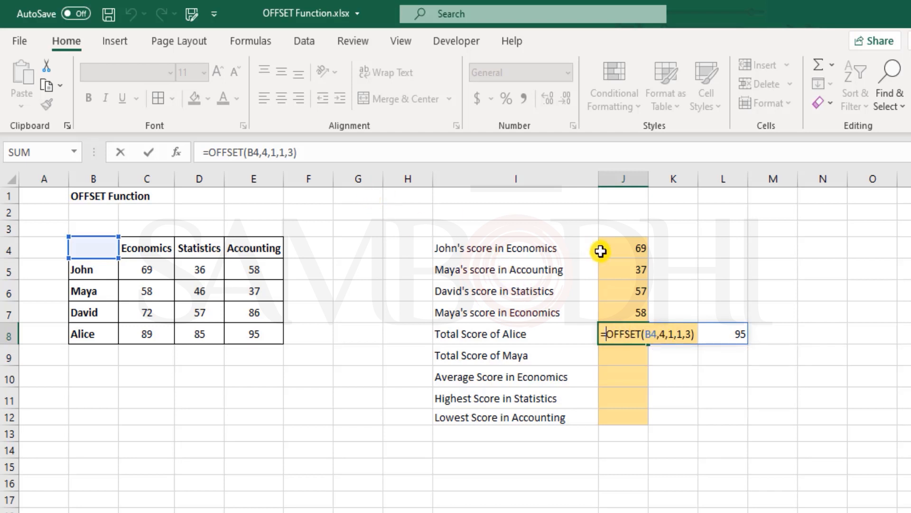
text(sum)
key(Tab)
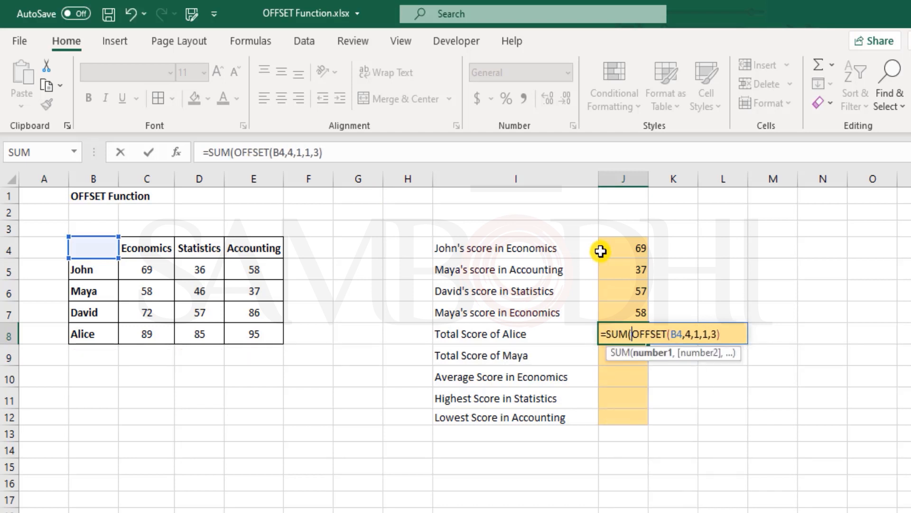
key(Left)
key(ctrl+shift+Left)
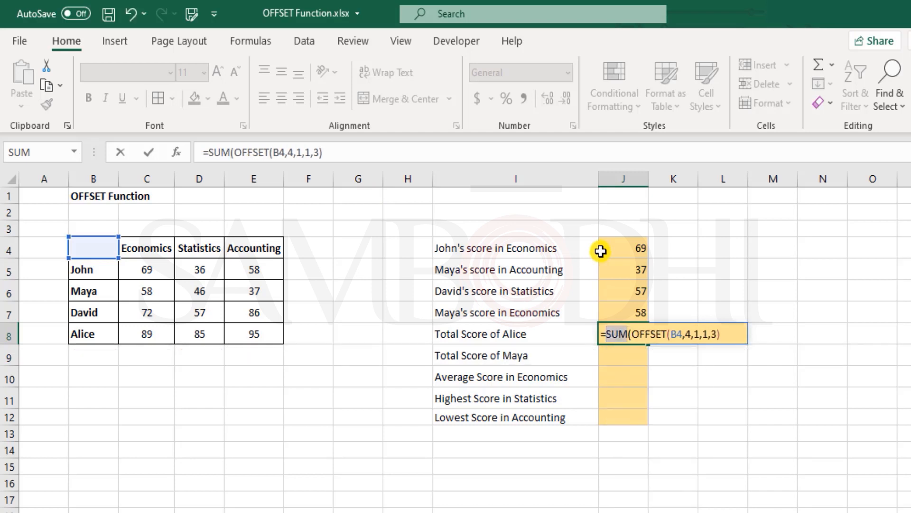
key(BackSpace)
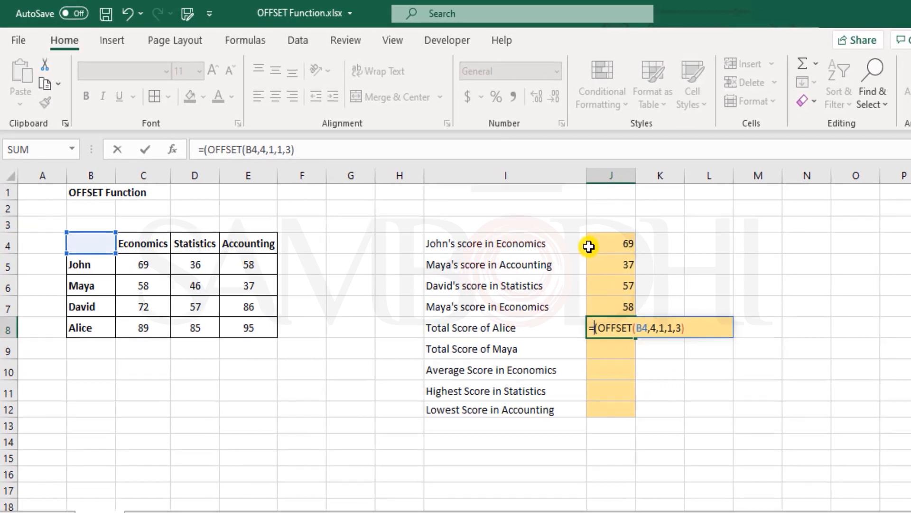
text(SUM)
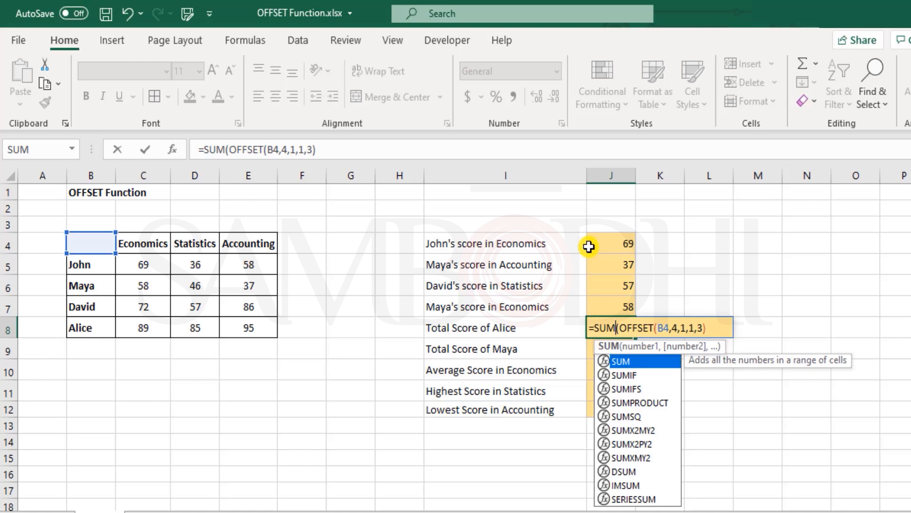
key(End)
key(Return)
key(Up)
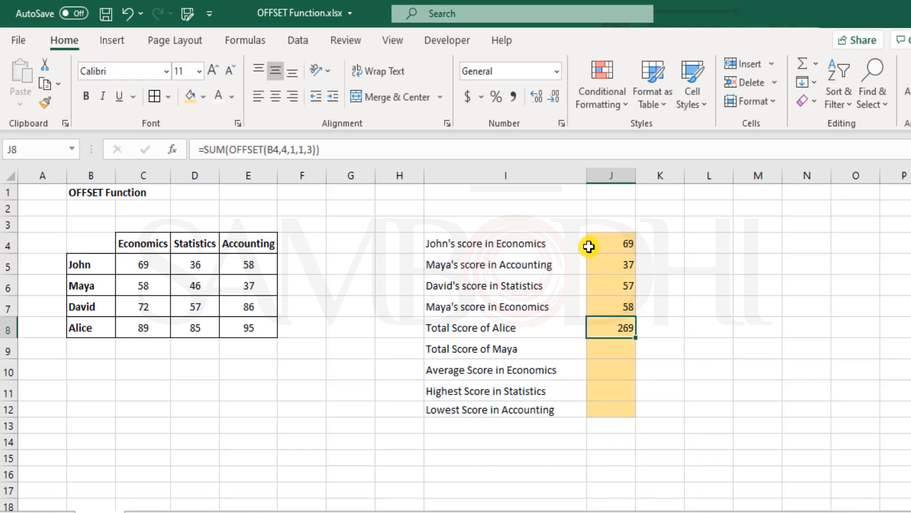
- Cross-check the total by entering =SUM(C8:E8) in F8, and undo the entry
click(295, 328)
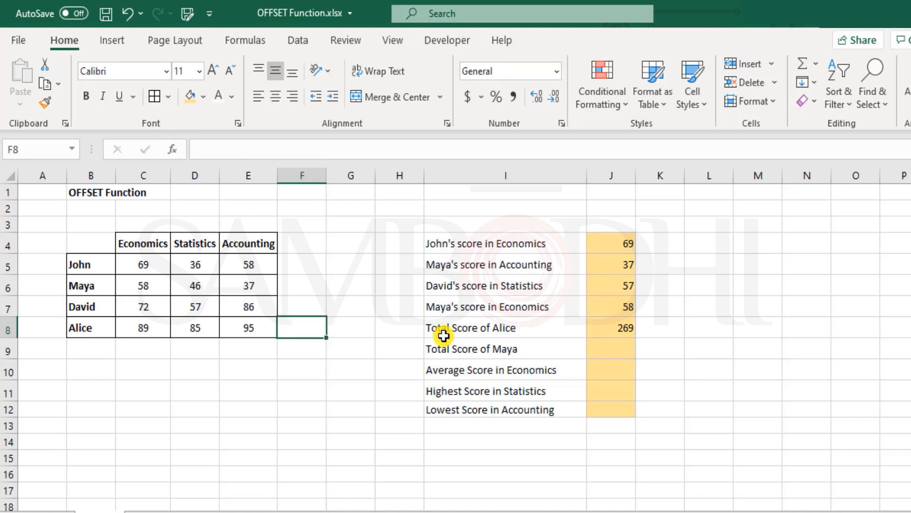
text(=SUM()
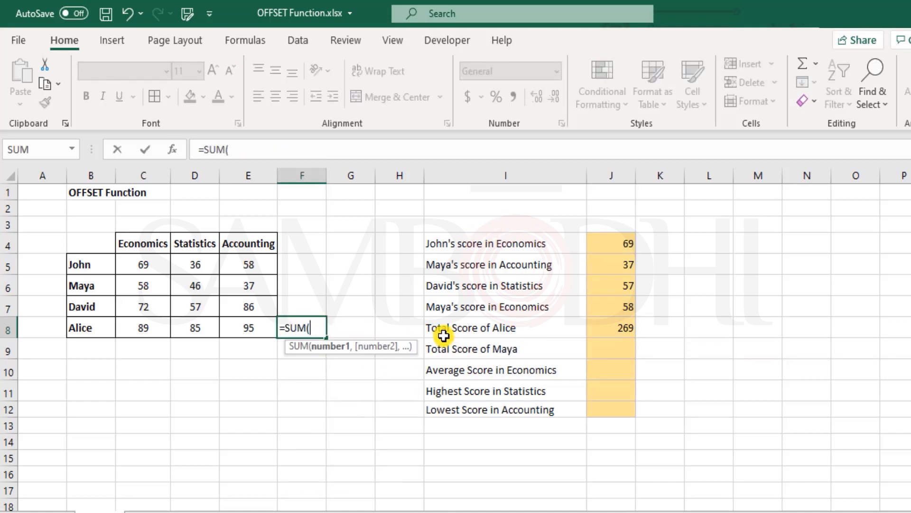
key(Left)
key(shift+Left)
key(shift+Left)
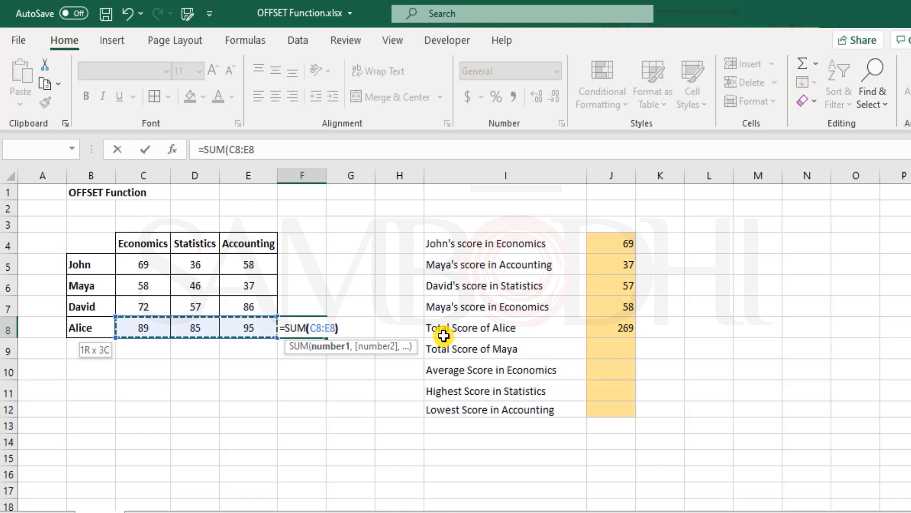
key(Return)
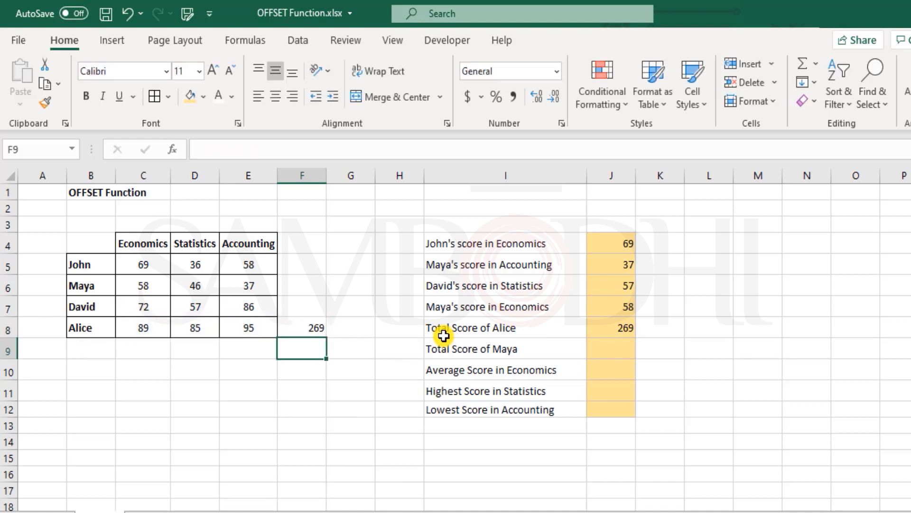
key(ctrl+z)
key(Up)
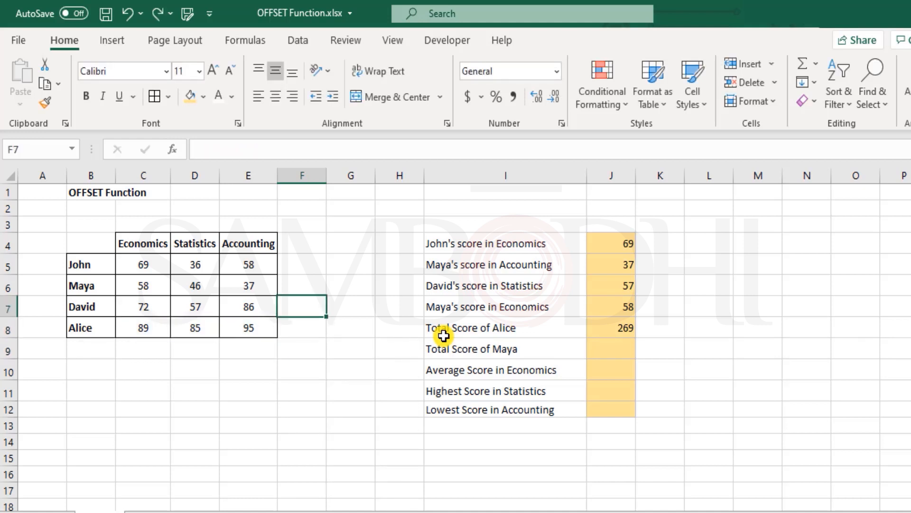
- Inspect the nested OFFSET argument inside the SUM formula in J8 without changing it
key(Right)
key(Right)
key(Right)
key(Right)
key(Down)
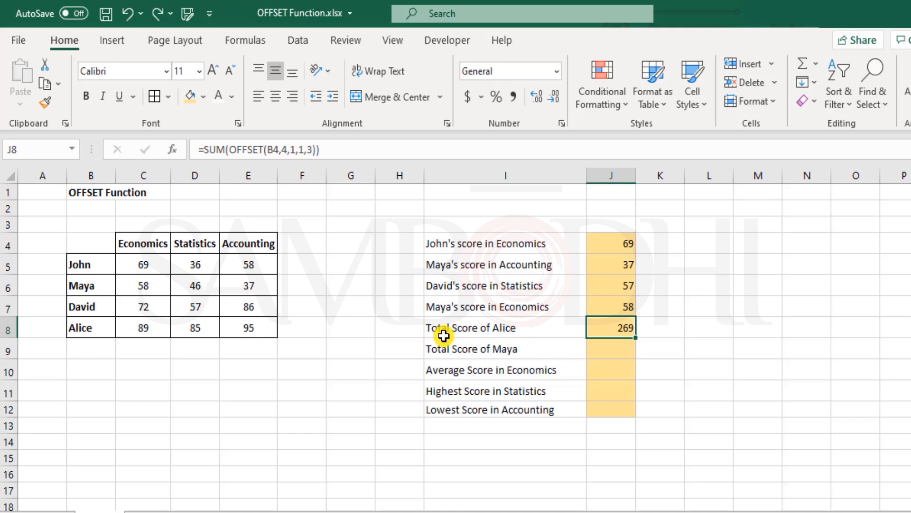
key(F2)
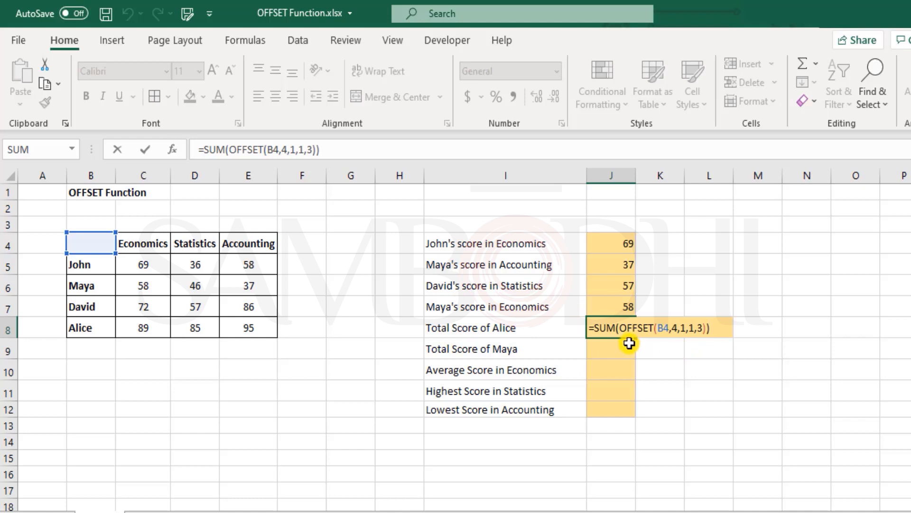
drag(621, 328, 707, 328)
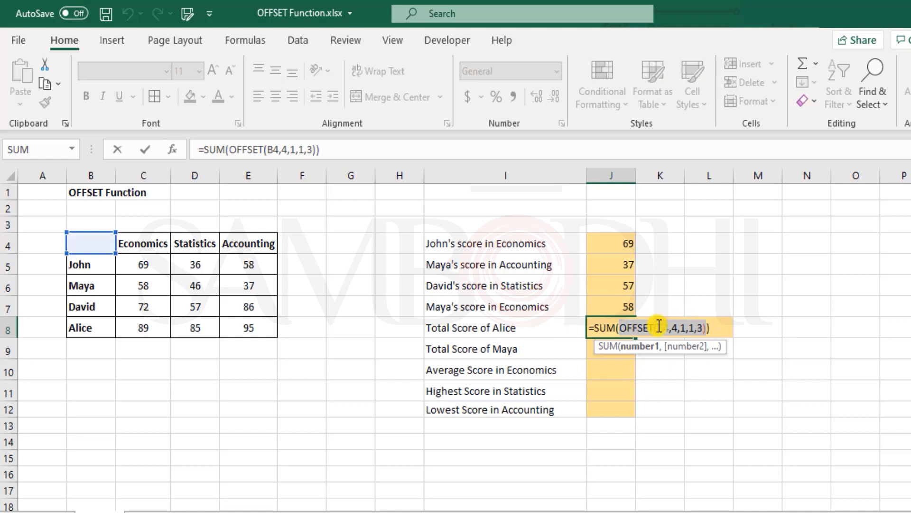
key(Escape)
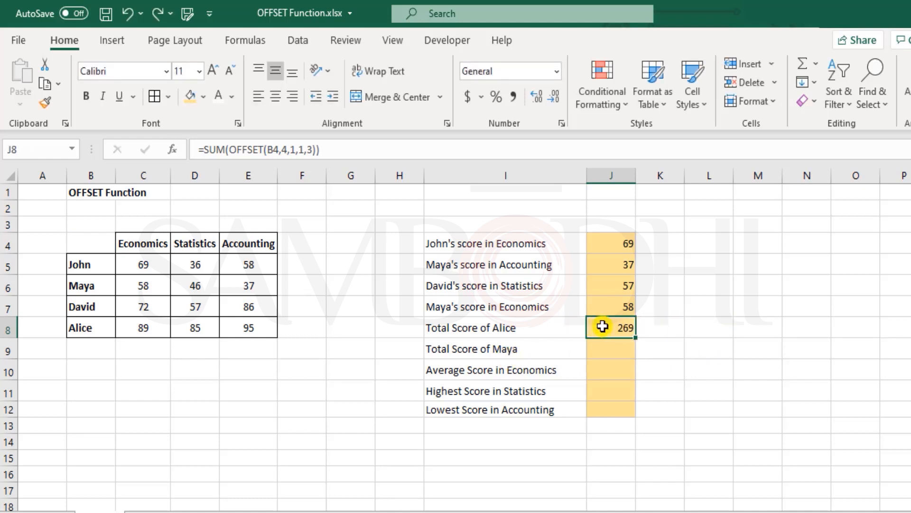
- Compare the single-score results in J4:J7 and the total in J8 with their source cells, such as C5 and C8:E8
drag(136, 331, 250, 329)
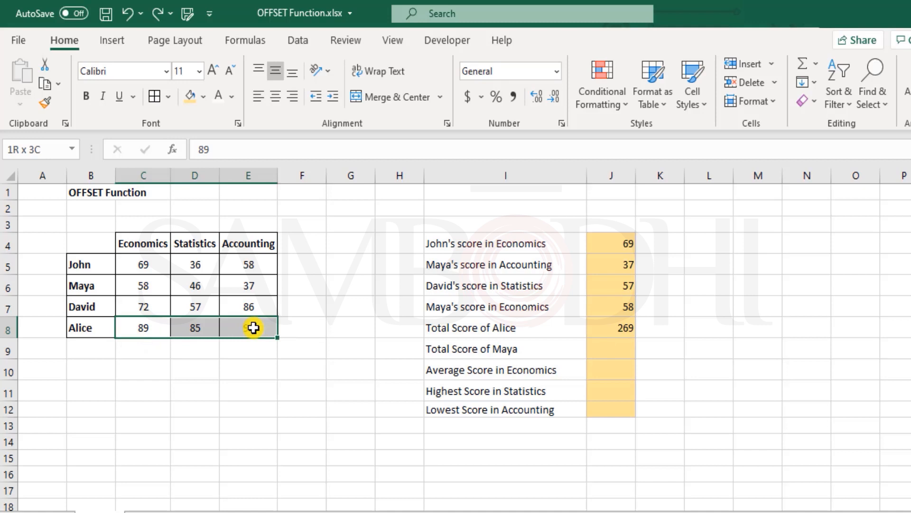
drag(631, 238, 628, 308)
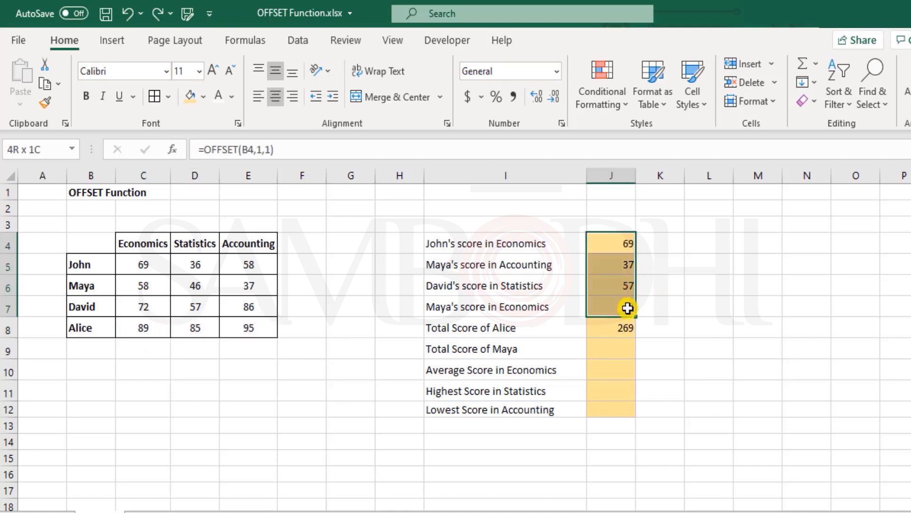
click(157, 266)
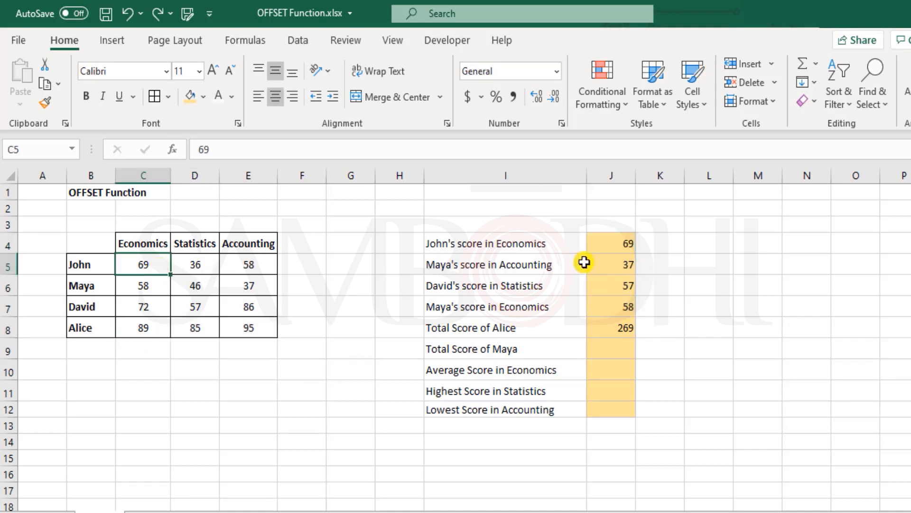
click(630, 239)
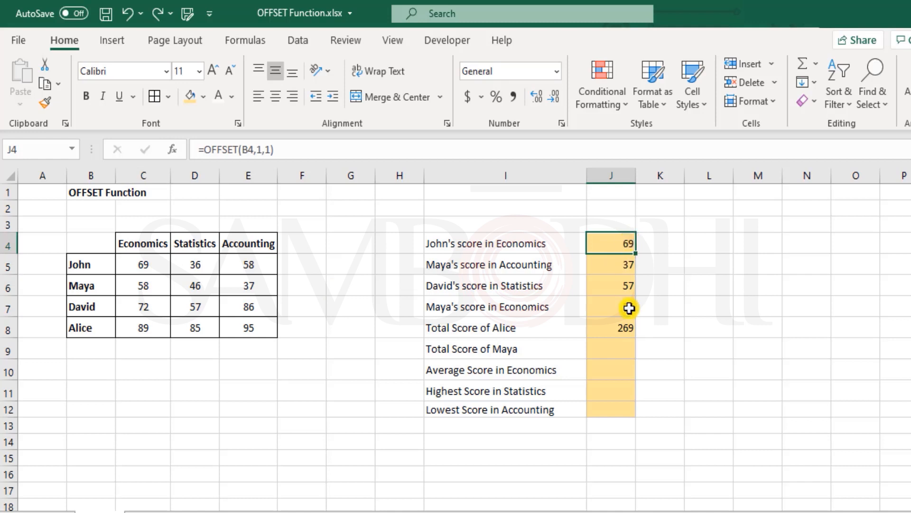
click(626, 329)
drag(136, 331, 254, 332)
- Enter =C8:E8 in D10 to demonstrate a direct reference to a three-cell range, and undo the entry
click(190, 371)
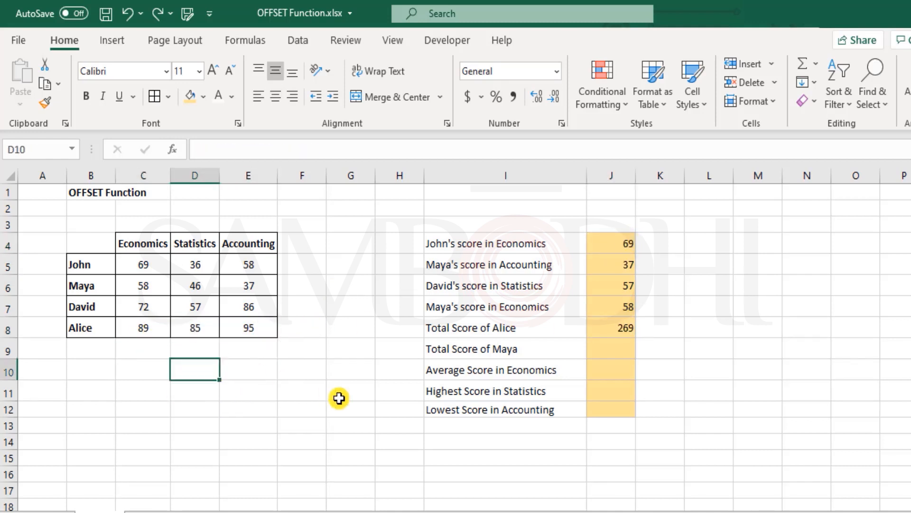
text(=)
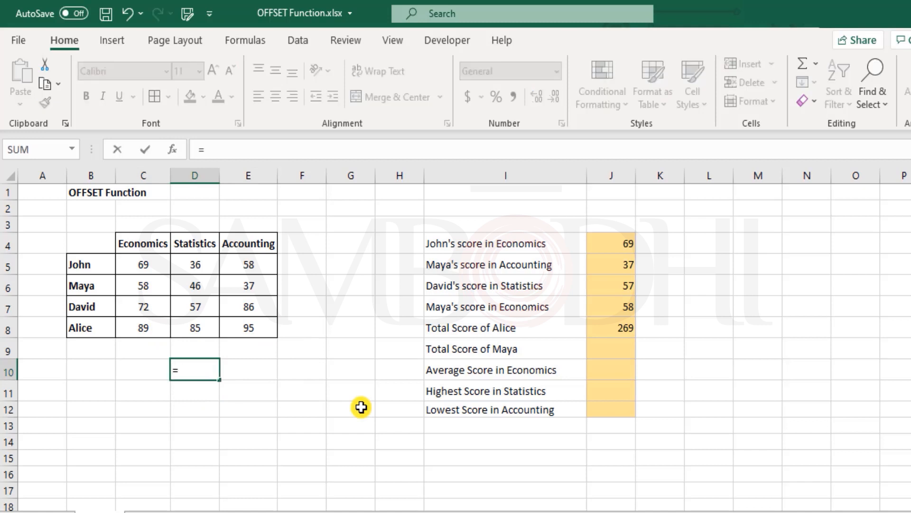
drag(145, 331, 241, 330)
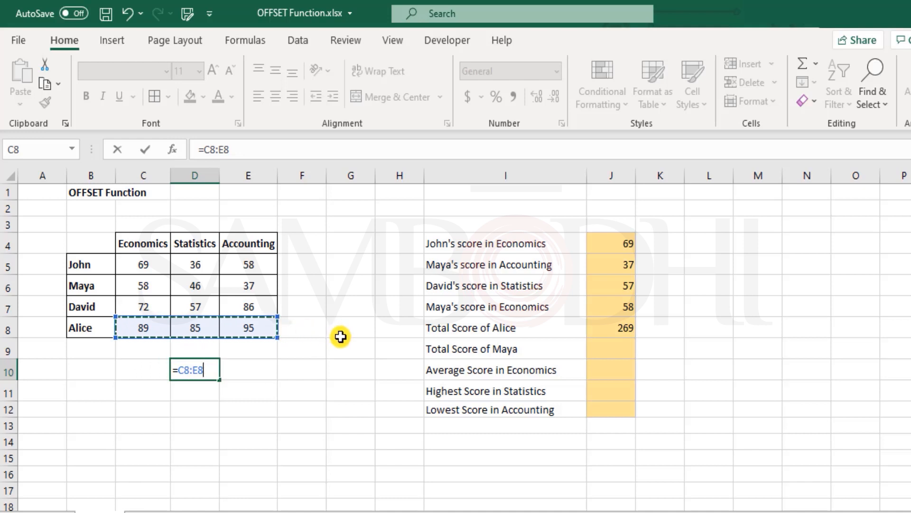
key(Return)
key(Up)
key(shift+Right)
key(shift+Right)
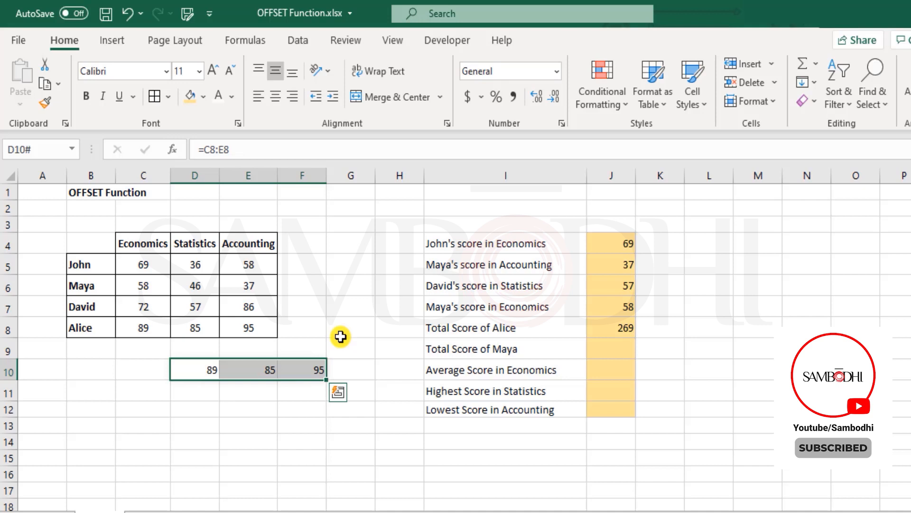
key(Left)
key(Right)
key(F2)
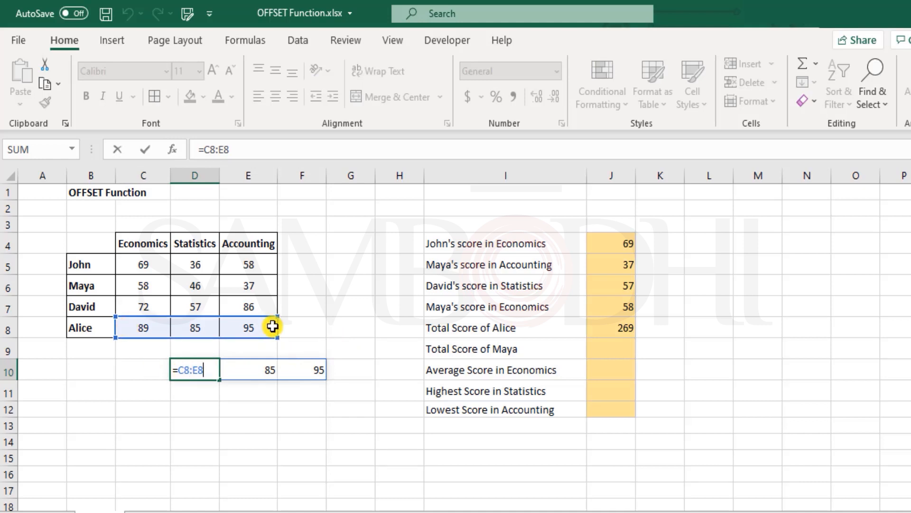
key(ctrl+Return)
key(ctrl+z)
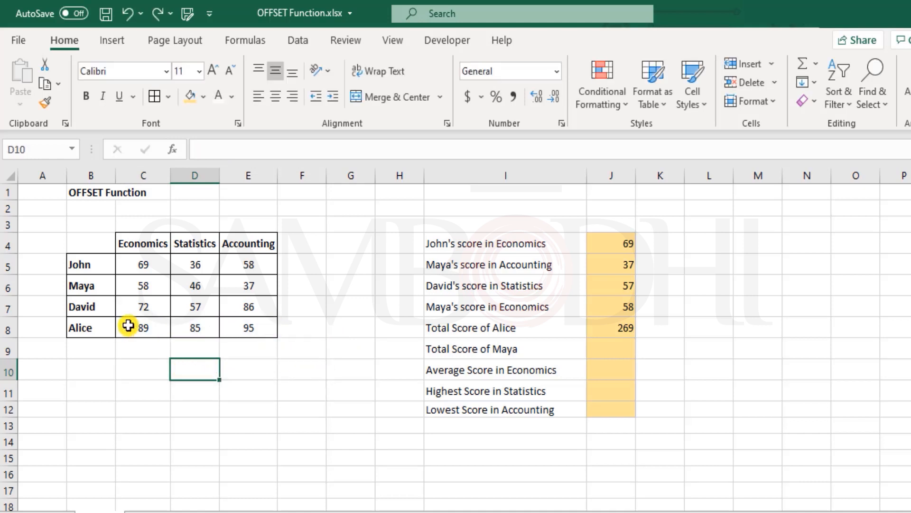
- Compare the range C8:E8 with the OFFSET part of the SUM formula in J8
drag(135, 325, 246, 319)
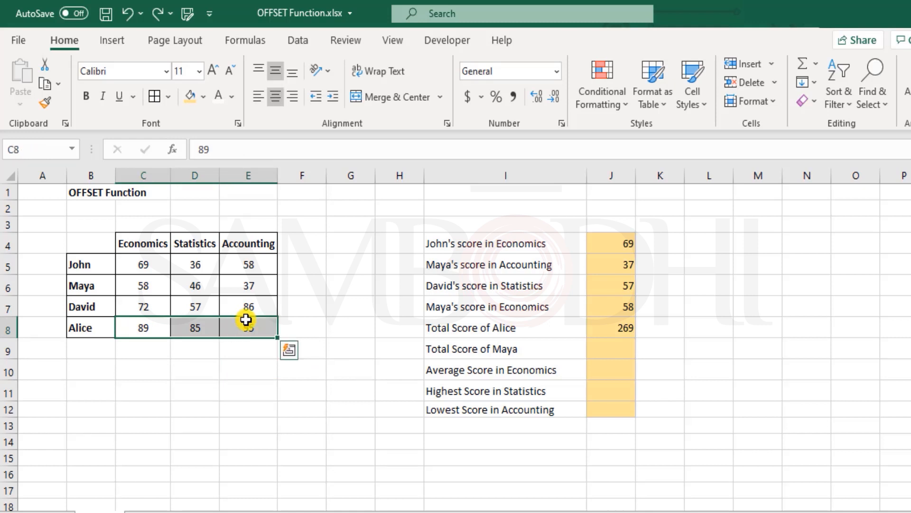
double_click(619, 326)
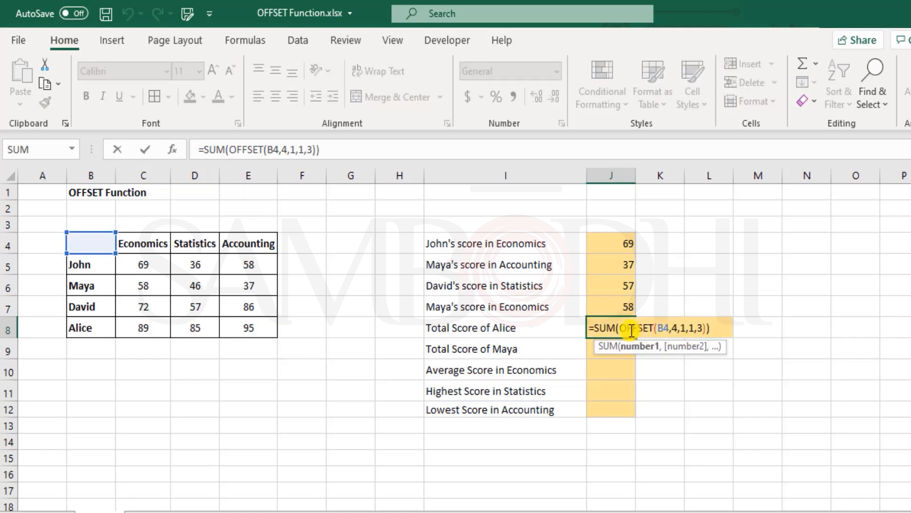
drag(620, 329, 703, 329)
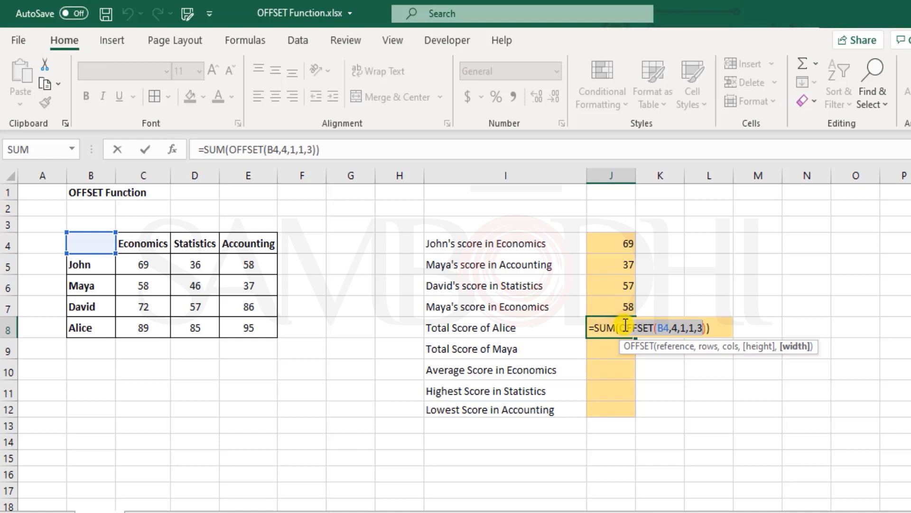
key(Return)
- Draft =SUM(C8:E8) in D10 to demonstrate a direct range reference inside SUM, and cancel the entry
click(190, 368)
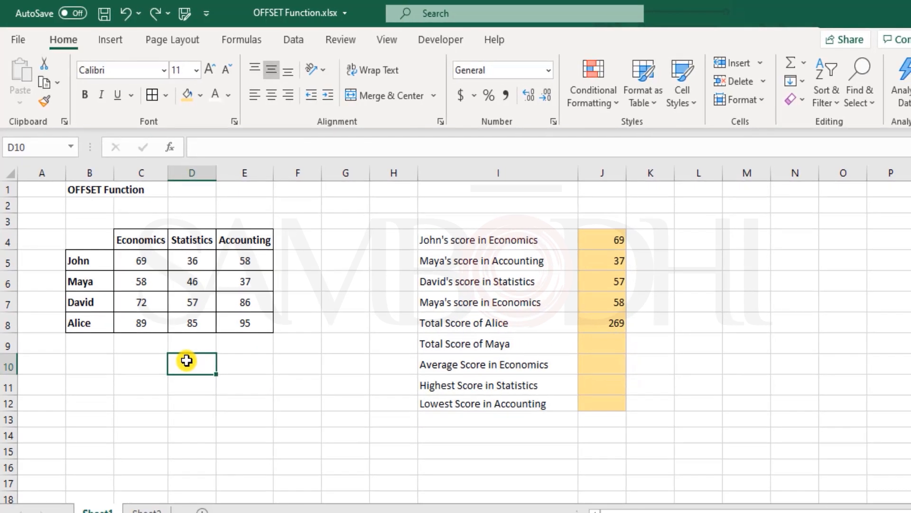
text(=sum)
key(Tab)
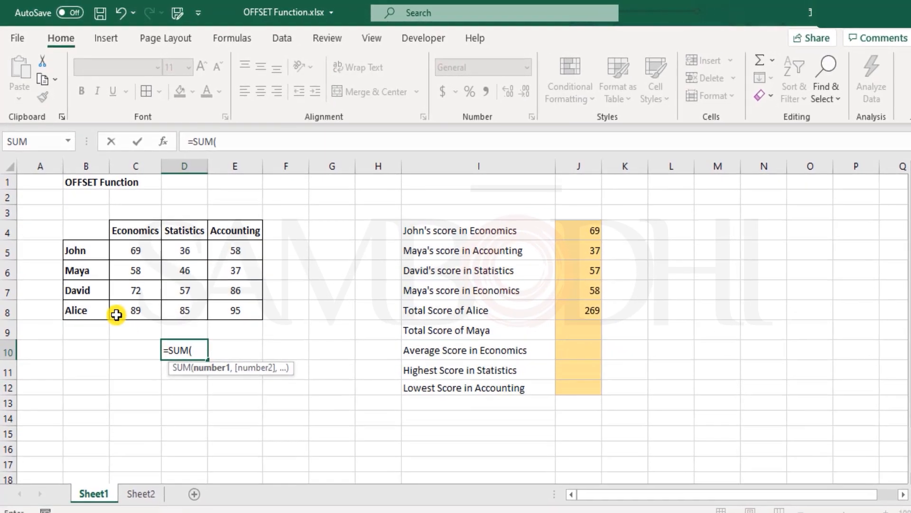
drag(117, 314, 231, 312)
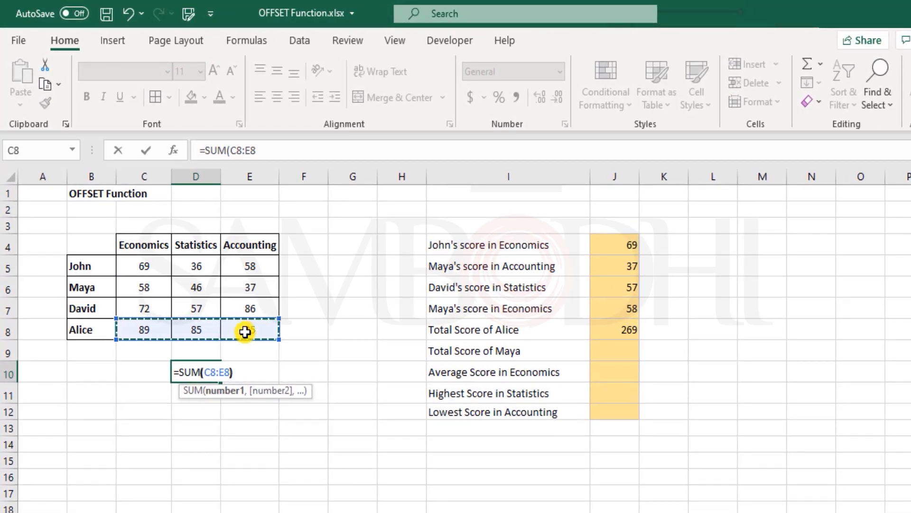
text())
drag(204, 373, 231, 374)
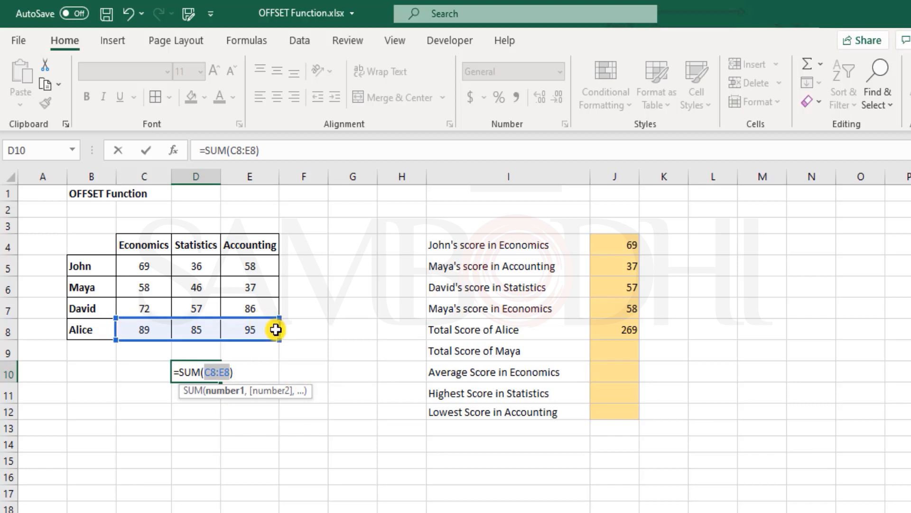
key(Escape)
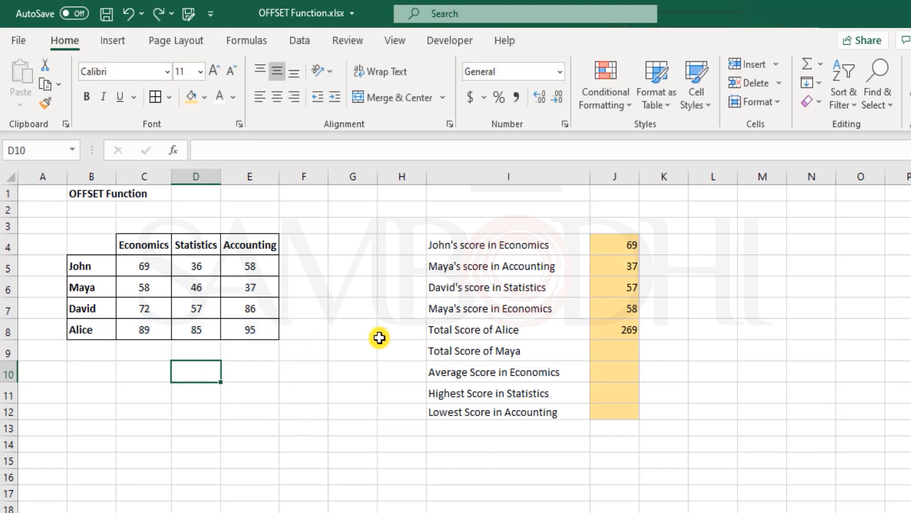
- Review the SUM and OFFSET formula in J8 without changing it, and look over the unanswered cells J9:J12
double_click(608, 326)
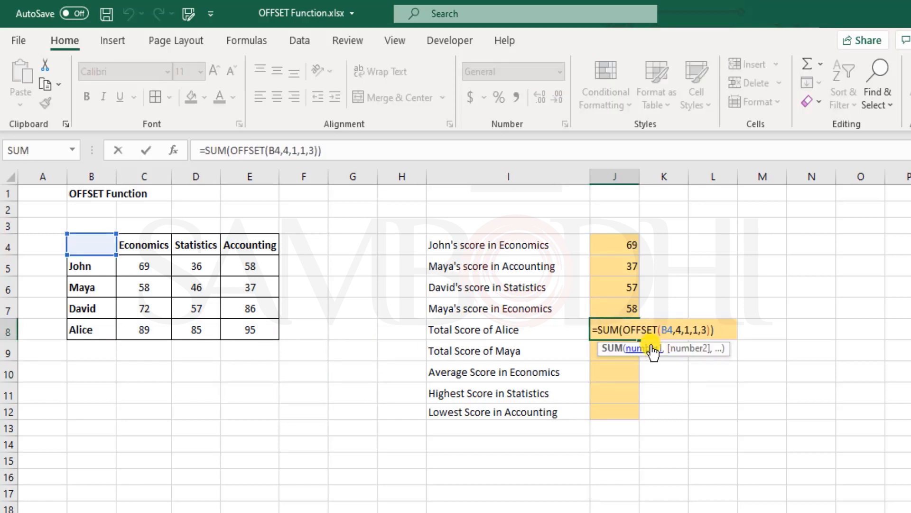
key(Escape)
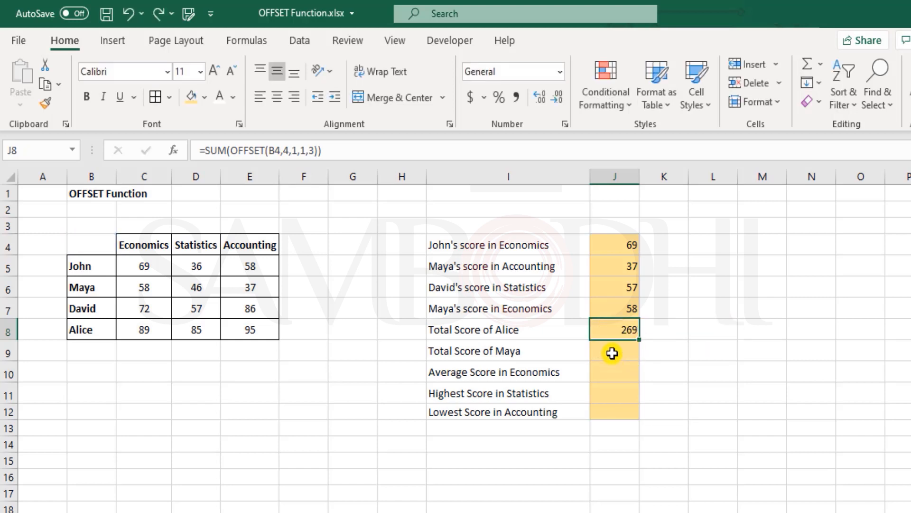
drag(612, 354, 625, 412)
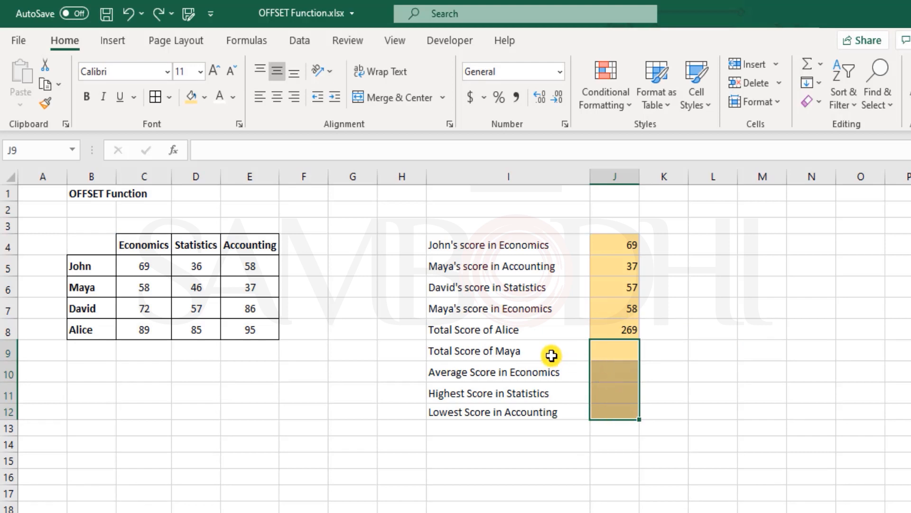
click(35, 195)
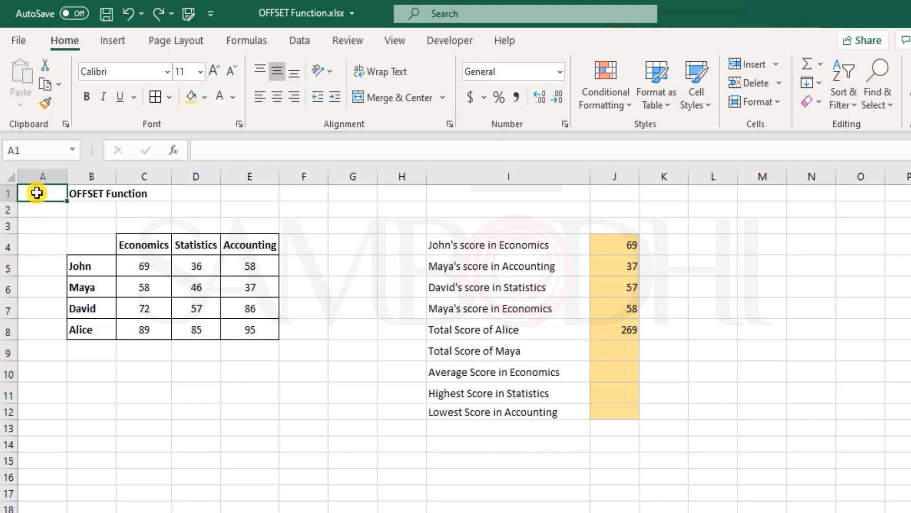
- Begin a SUM formula with a nested OFFSET in J9, using F9 as the reference cell
click(628, 348)
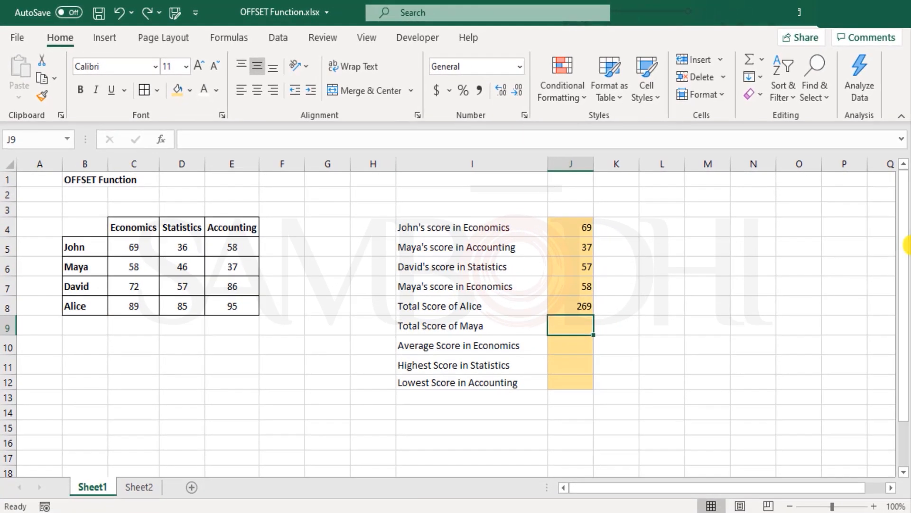
text(=)
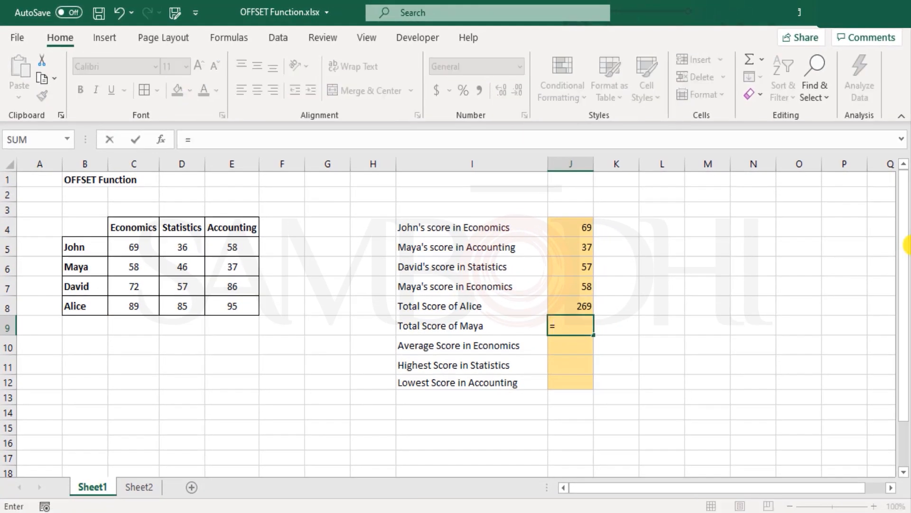
text(su)
key(Tab)
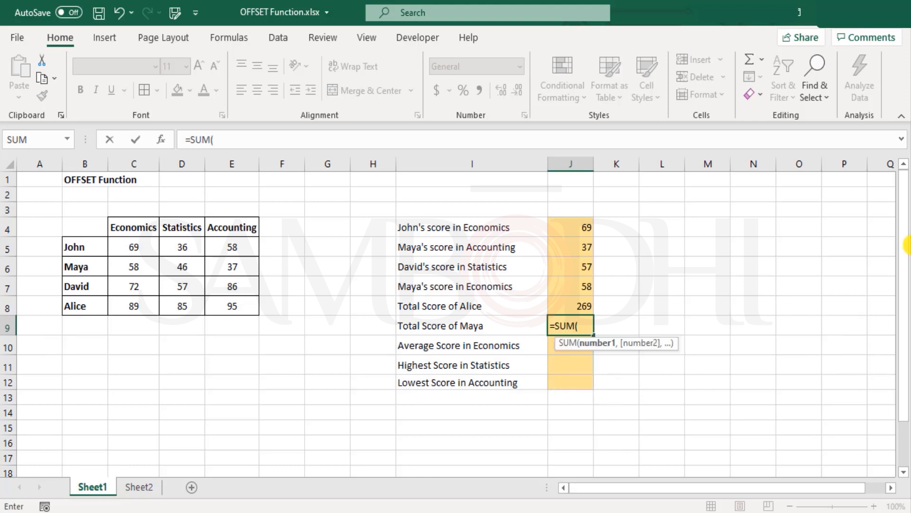
text(offs)
key(Tab)
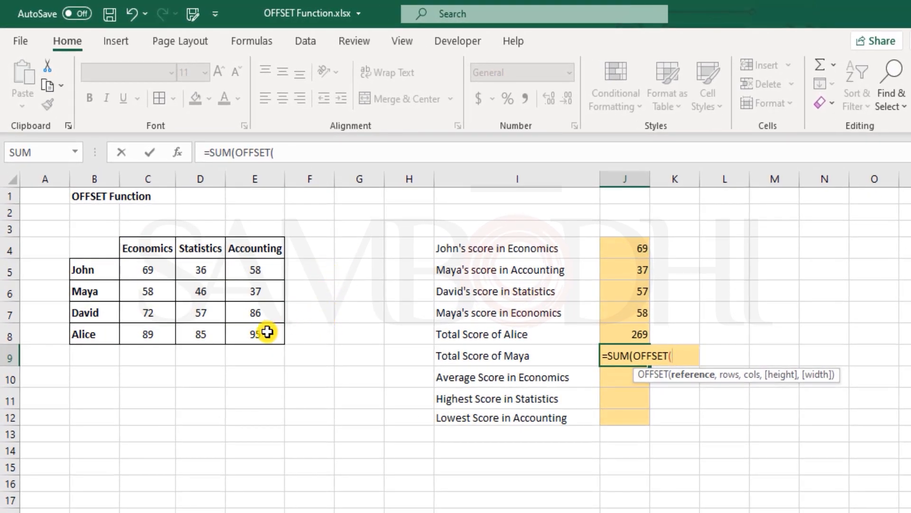
click(318, 360)
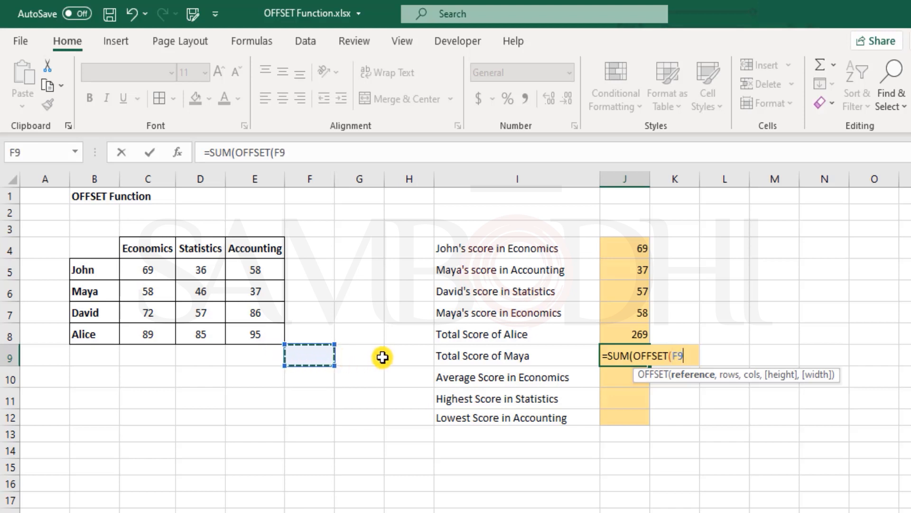
- Set the rows argument of the OFFSET function in J9 to -3
text(,)
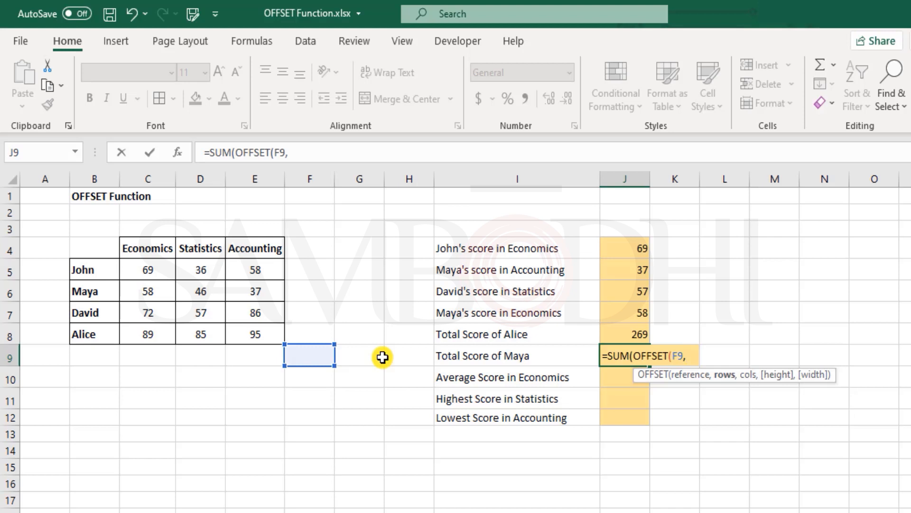
text(-2,)
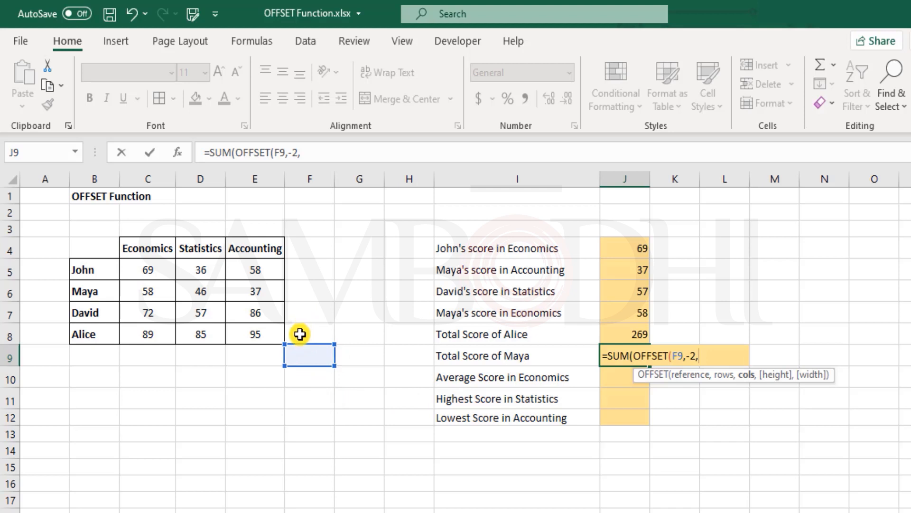
click(691, 355)
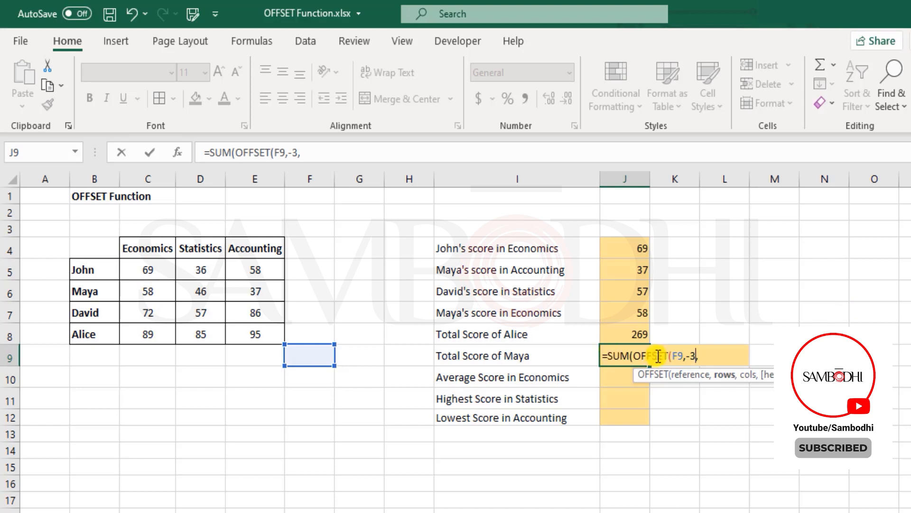
click(706, 356)
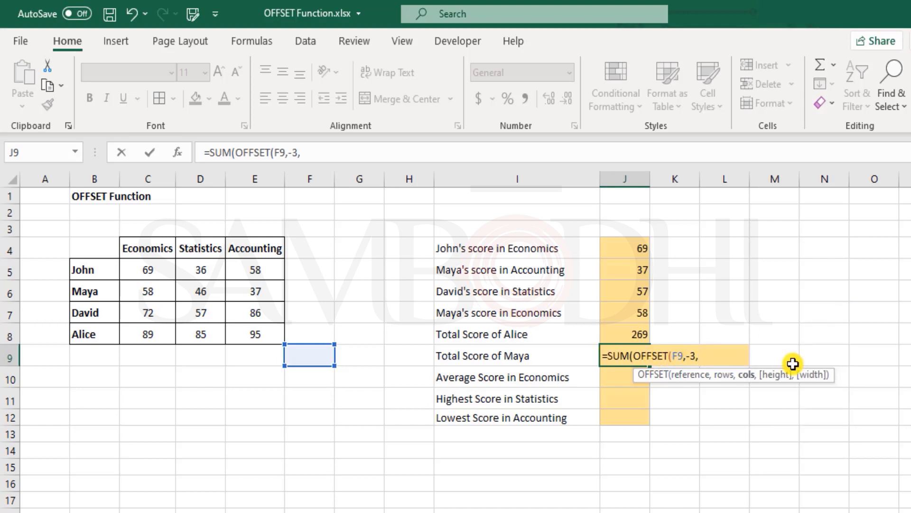
- Complete the J9 formula with columns -3, height 1 and width 3, and check its total against the range C6:E6
text(-3,1)
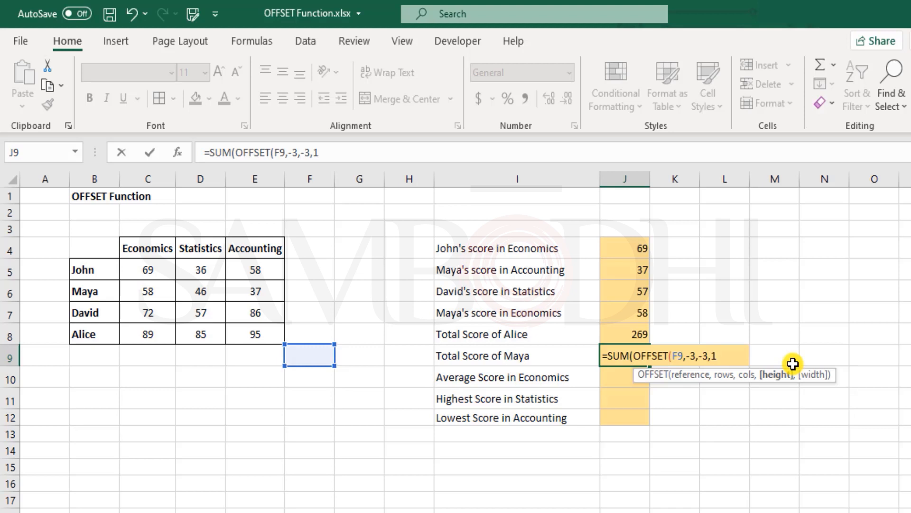
text(,)
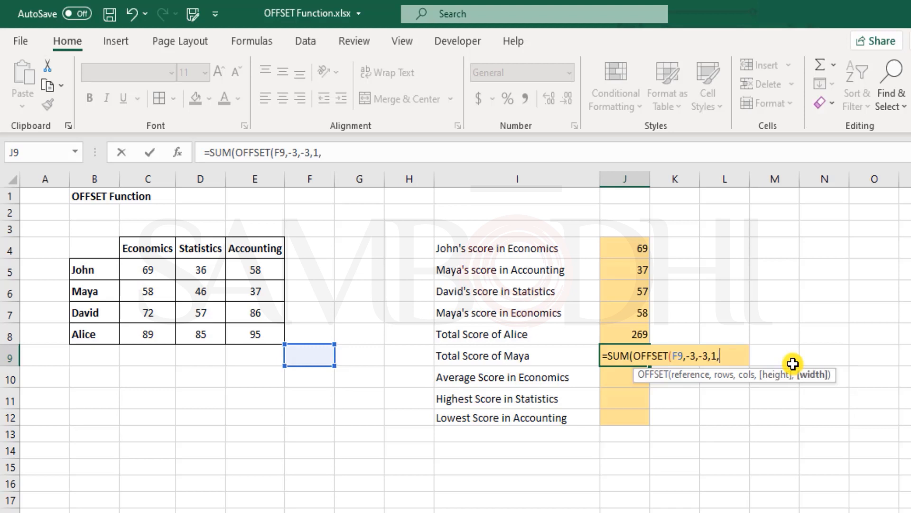
text(3))
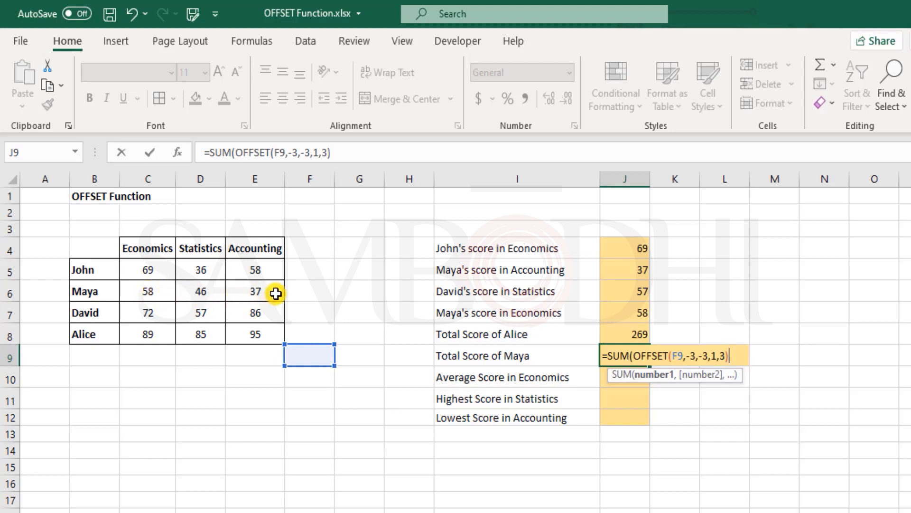
key(Return)
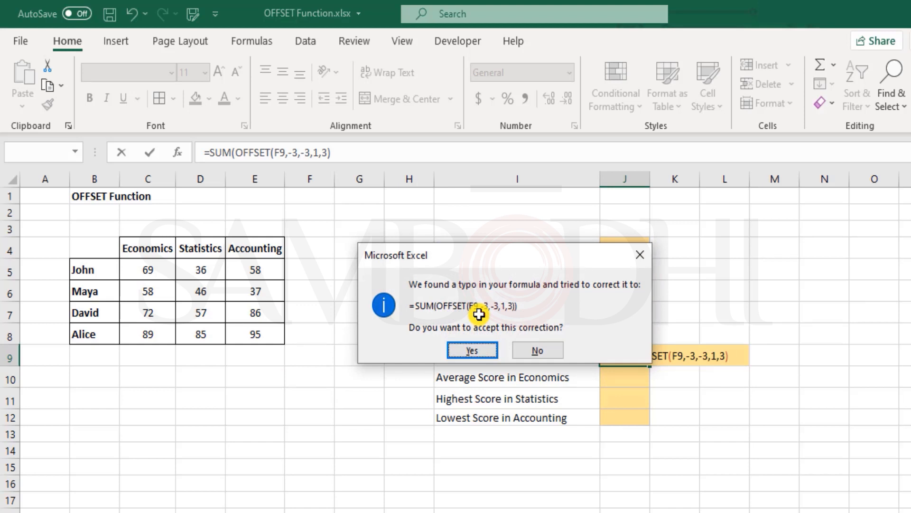
key(Return)
key(Up)
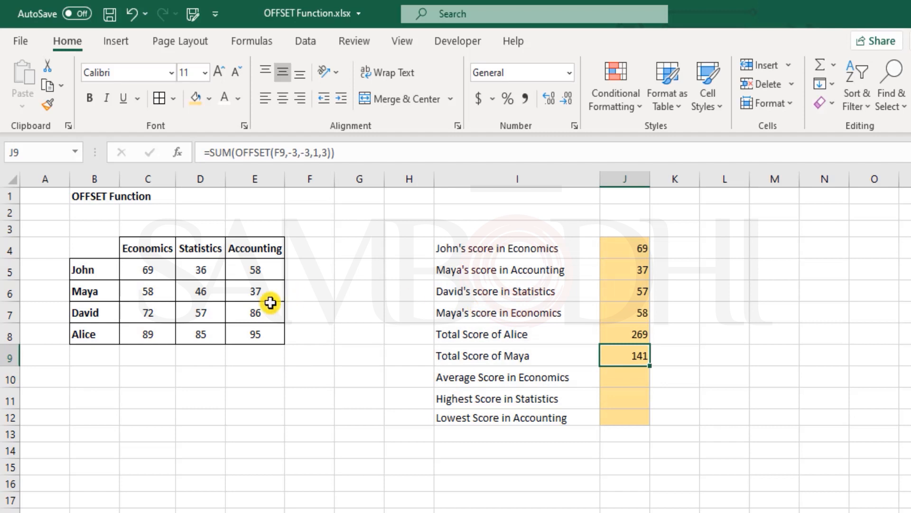
drag(138, 295, 251, 294)
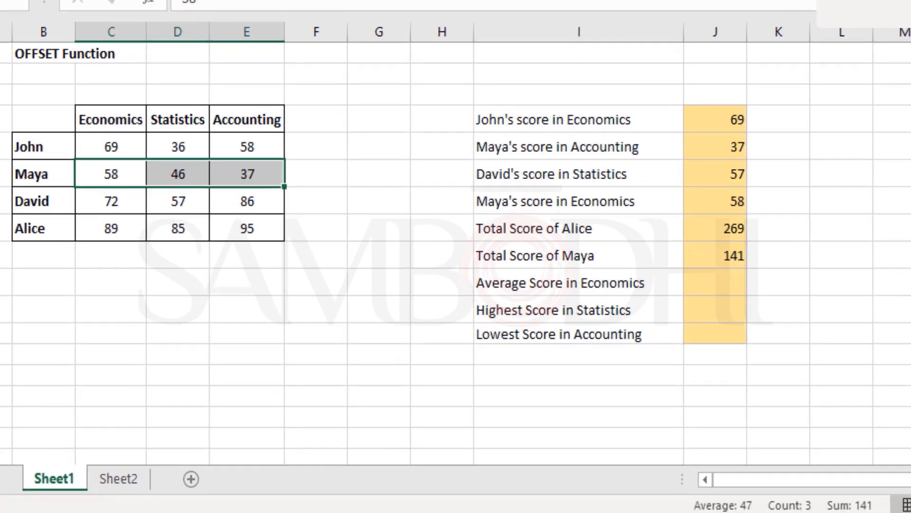
click(719, 250)
- Begin an alternative SUM formula with a nested OFFSET in K9, again using F9 as the reference cell
click(793, 250)
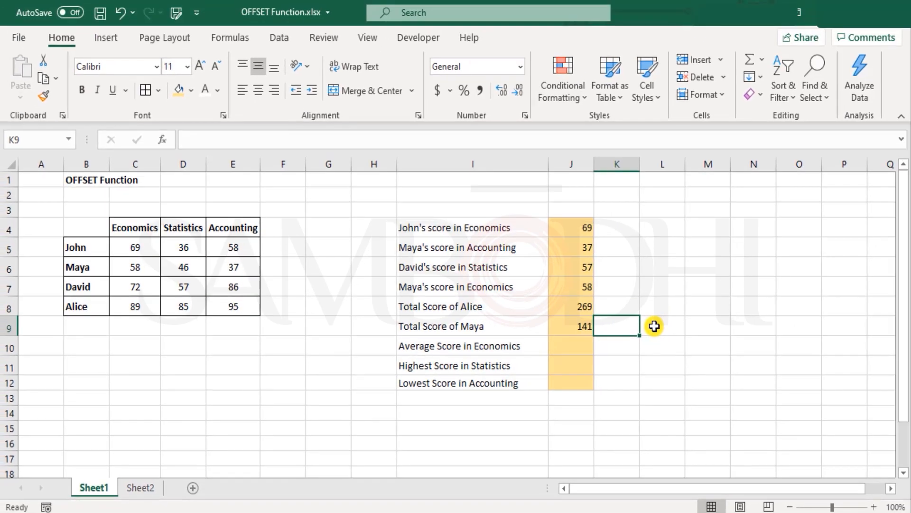
text(=sum)
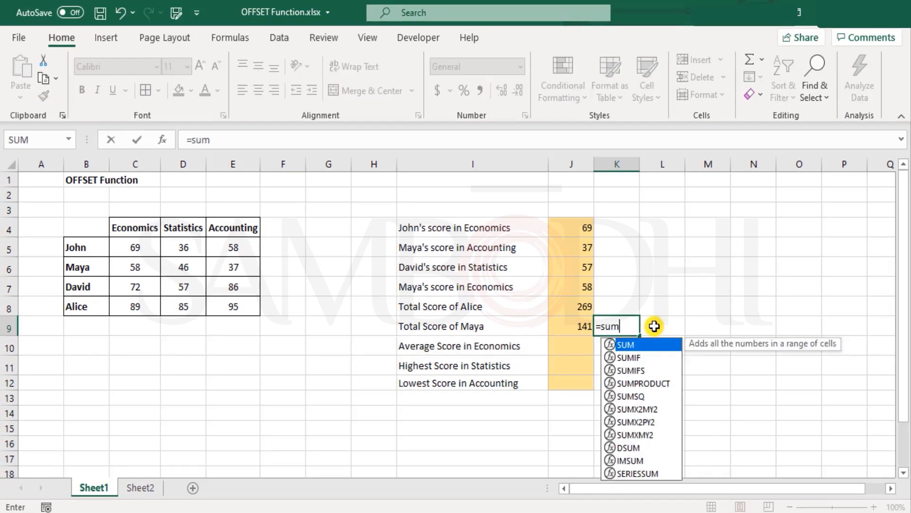
key(Tab)
text(of)
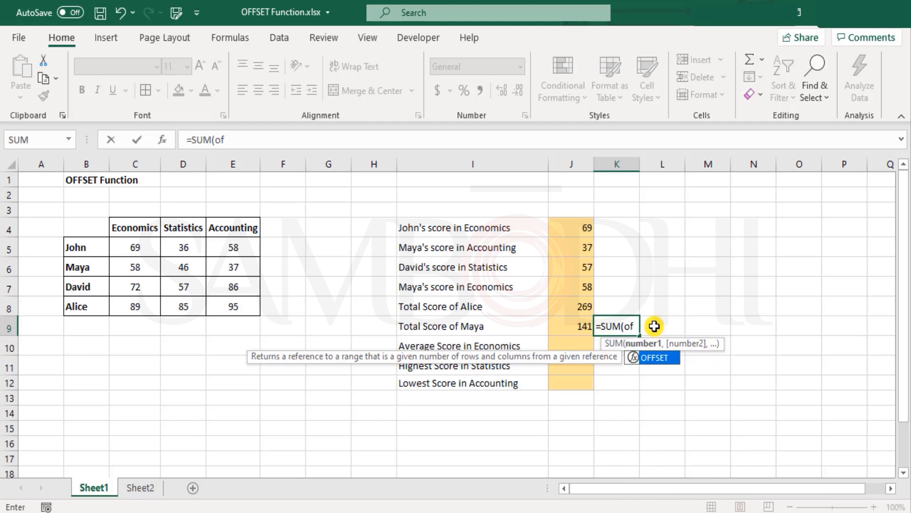
key(Tab)
click(286, 326)
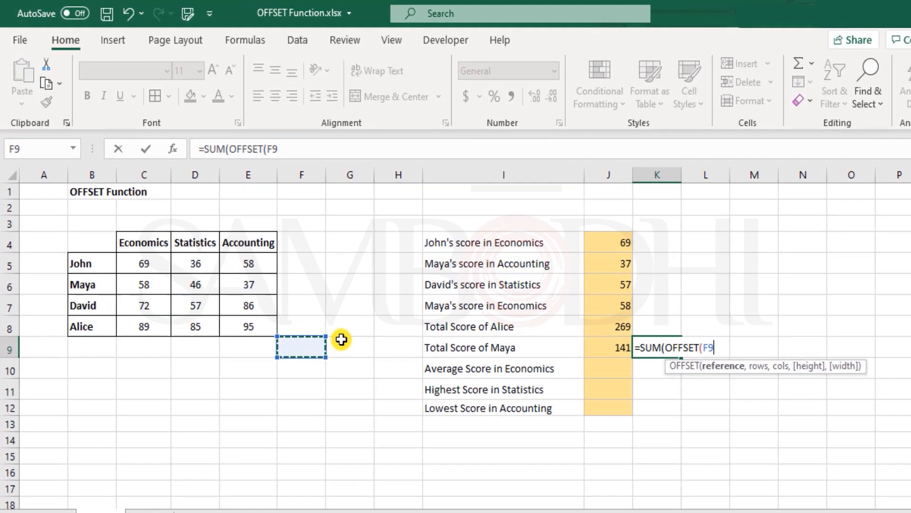
- Complete the K9 formula with rows -3, columns -1, height 1 and width -3
text(,-3,)
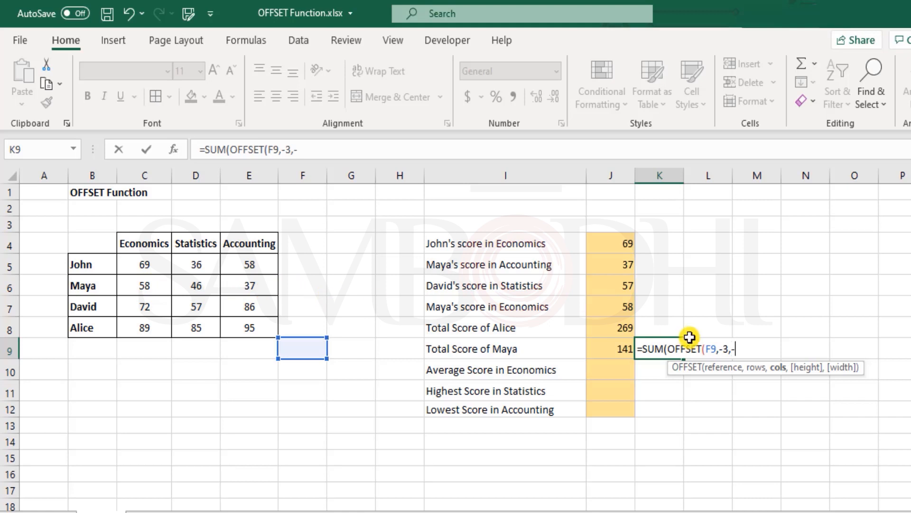
text(-1,)
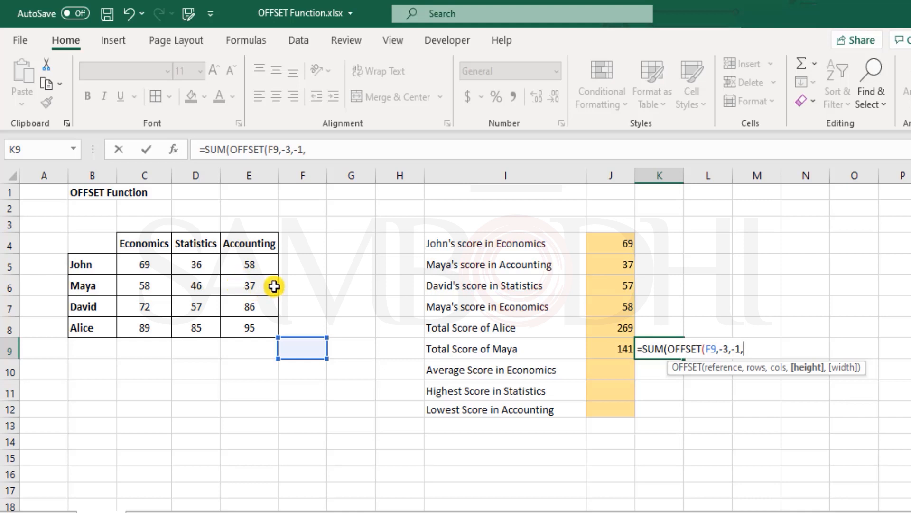
text(1,)
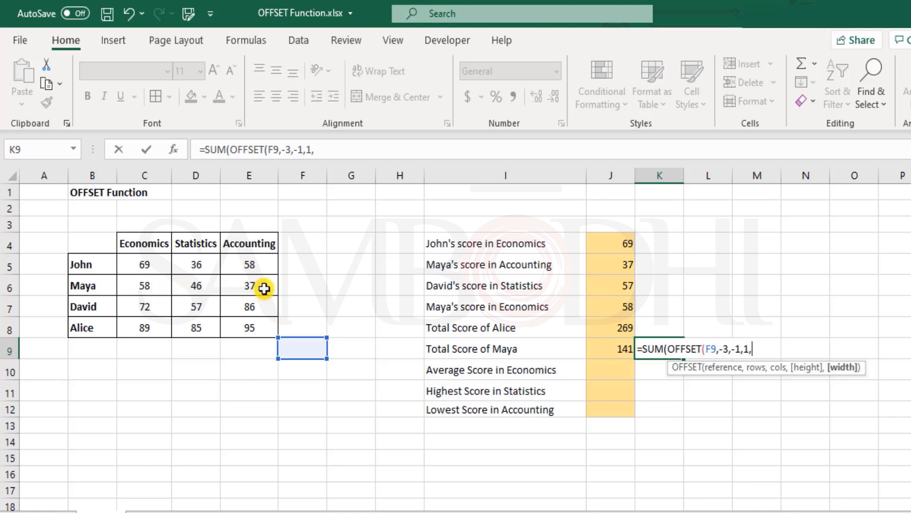
text(-3))
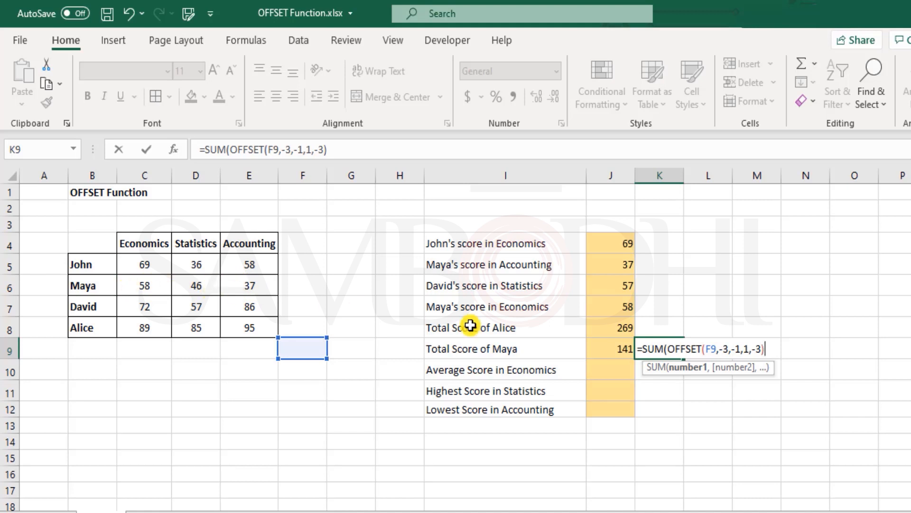
key(Return)
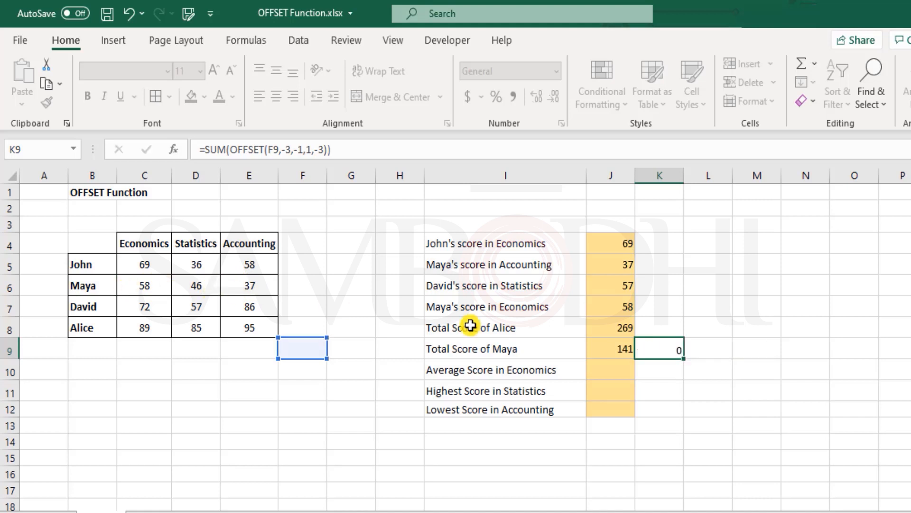
key(Up)
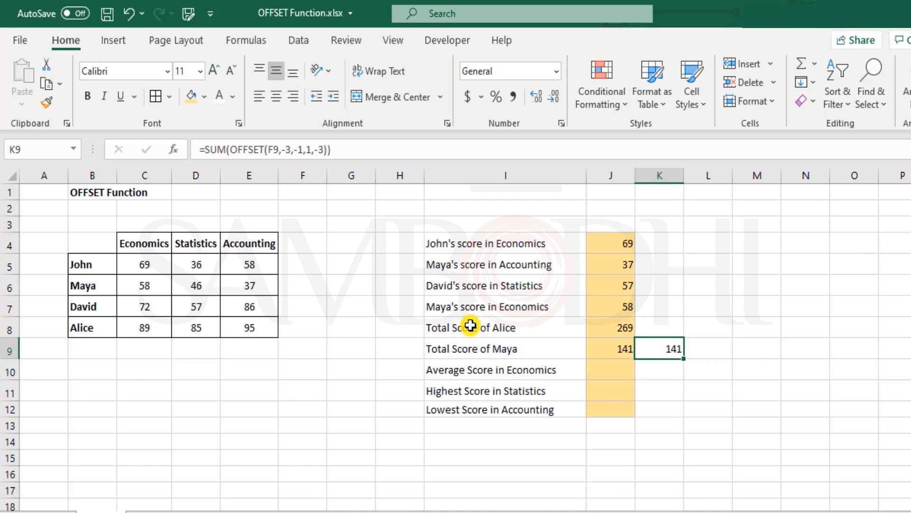
- Review and compare the OFFSET arguments of the two SUM formulas in J9 and K9, leaving both formulas as they are
click(618, 351)
double_click(619, 352)
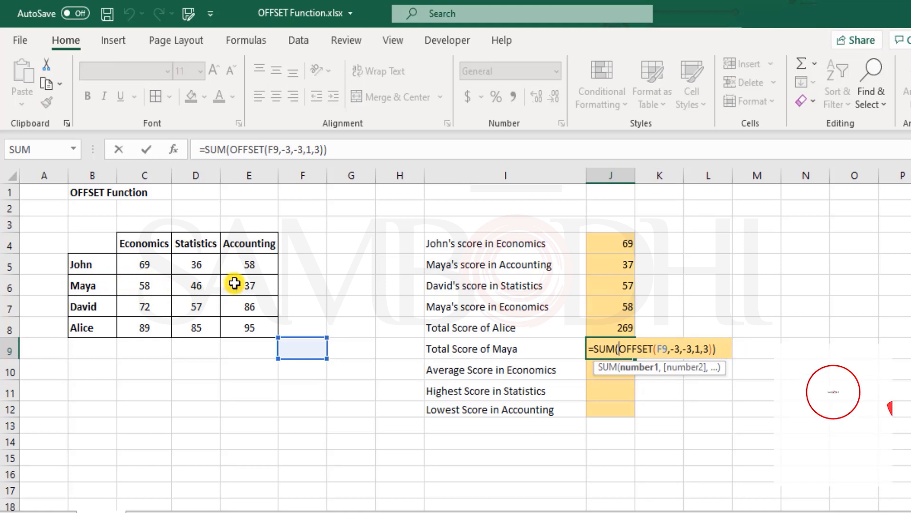
key(ctrl+Return)
click(661, 349)
double_click(661, 349)
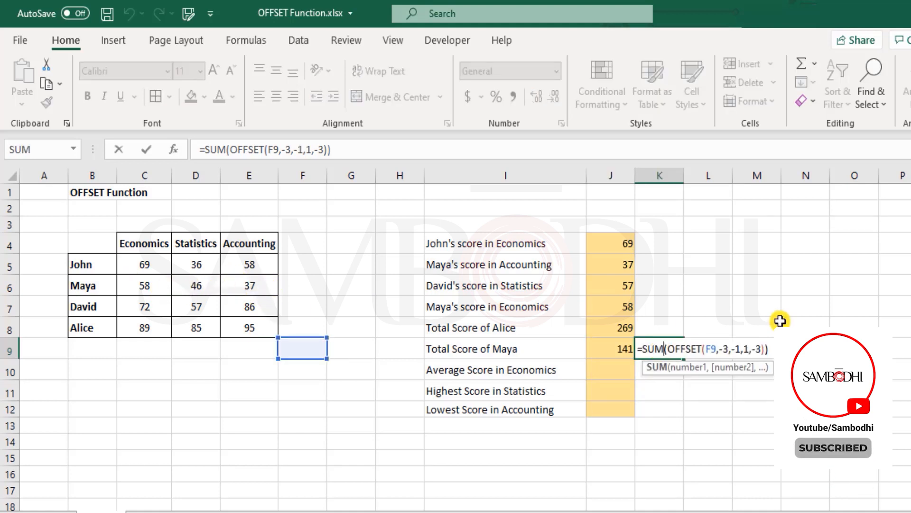
key(Escape)
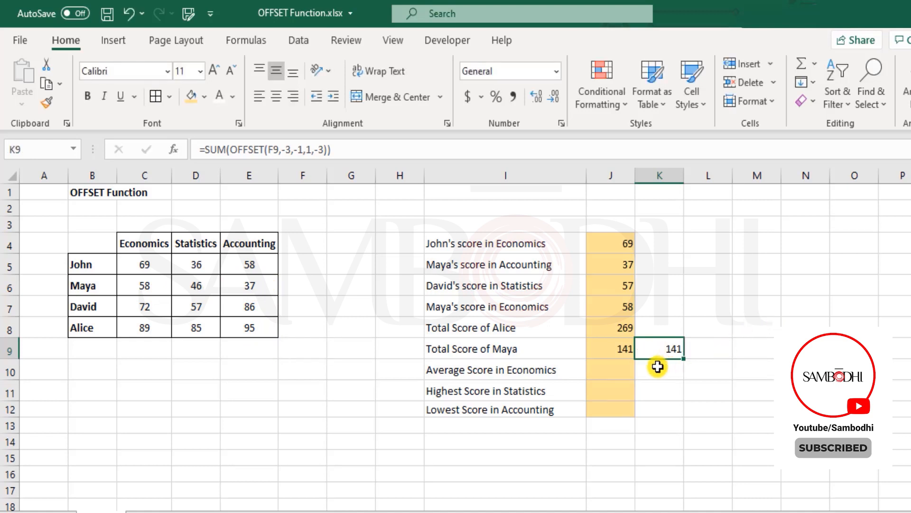
click(622, 374)
drag(525, 370, 522, 403)
click(528, 371)
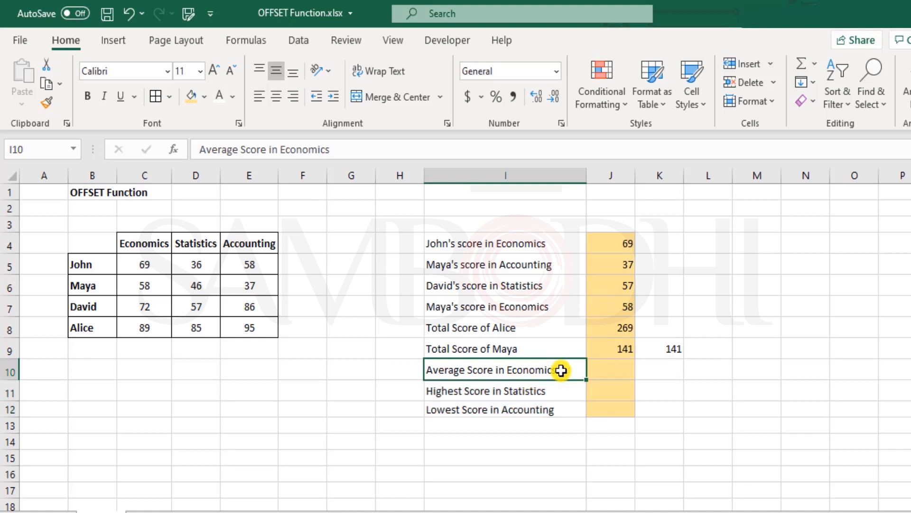
click(626, 367)
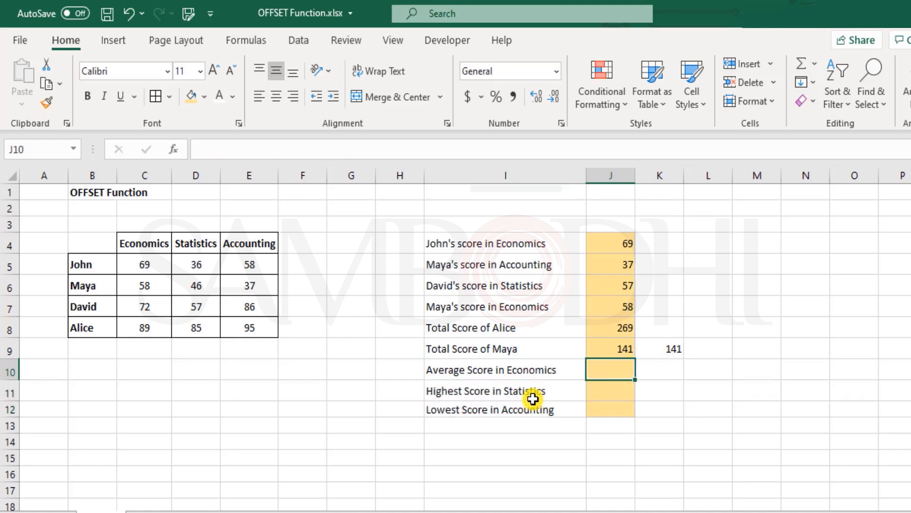
click(611, 390)
click(614, 409)
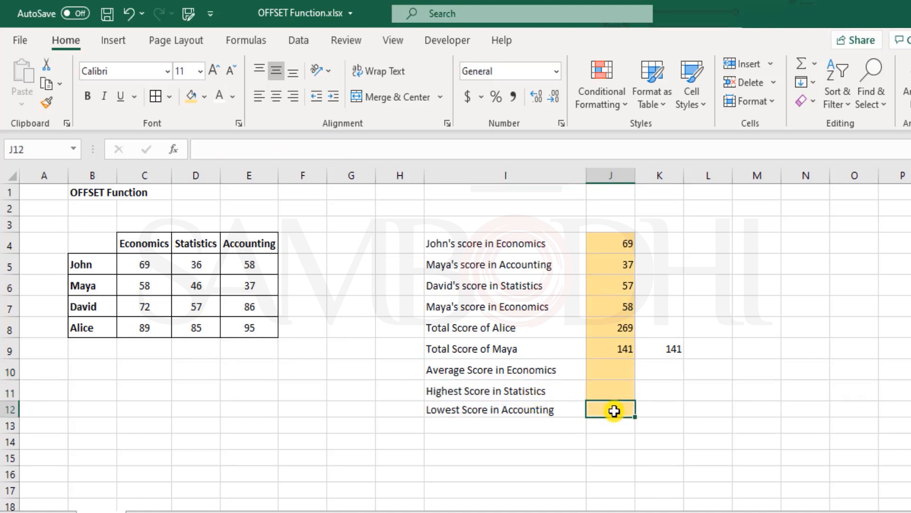
- Begin an AVERAGE formula with a nested OFFSET in J10 for the Economics average, using B4 as the reference cell
click(625, 365)
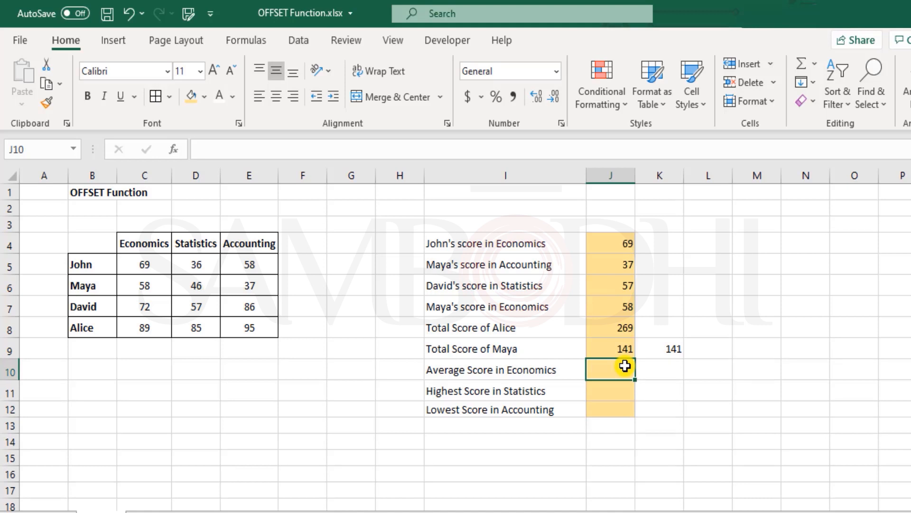
text(=avera)
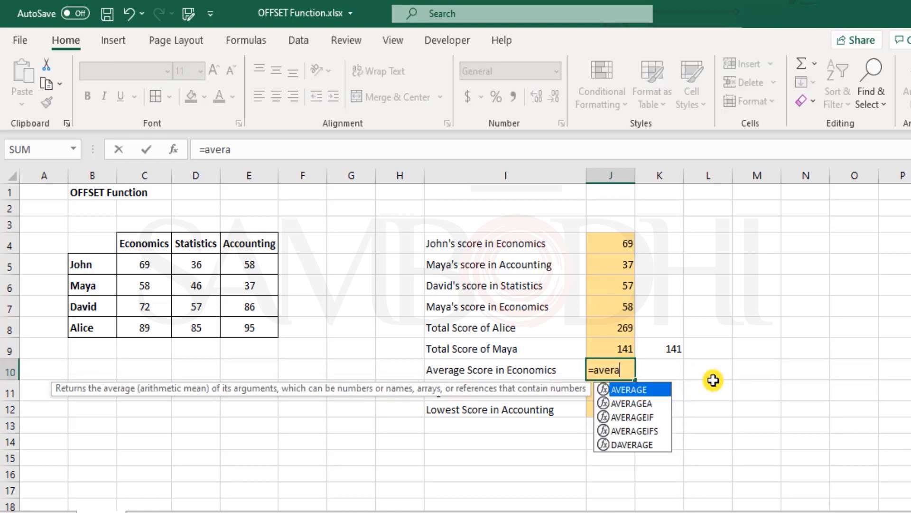
key(Tab)
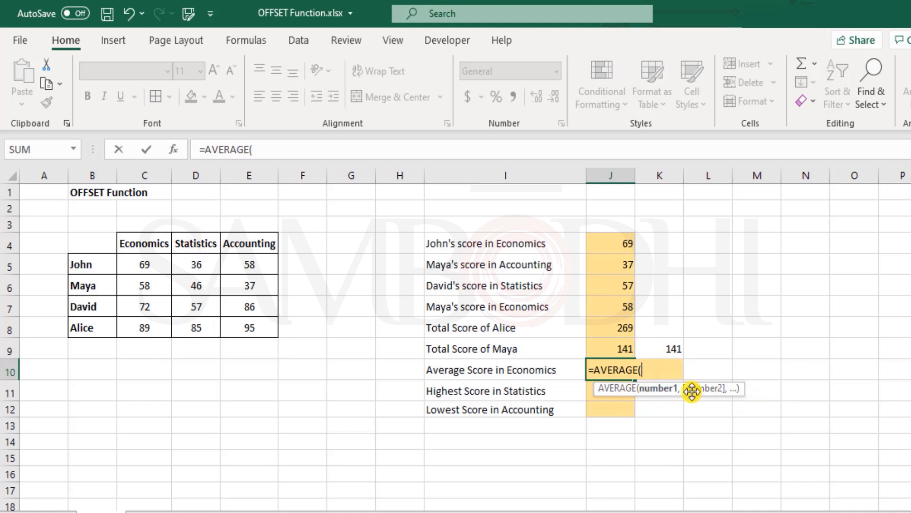
text(off)
key(Tab)
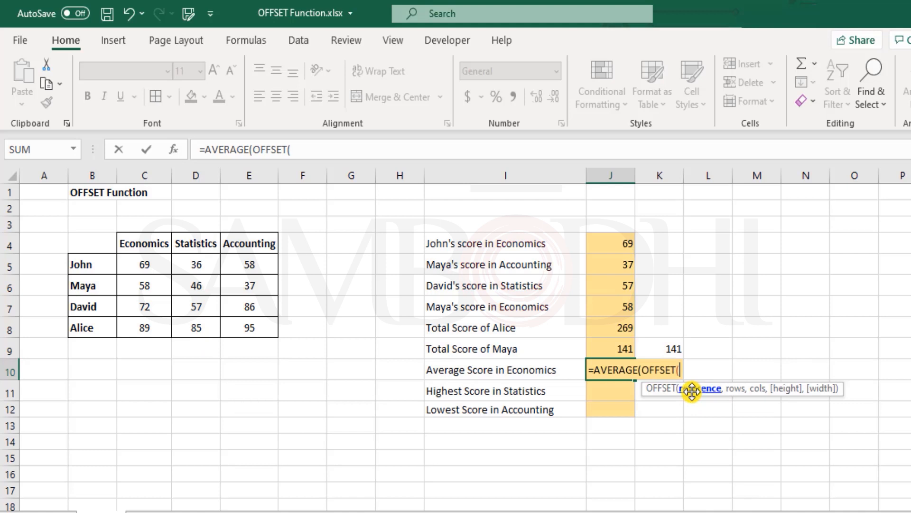
click(102, 240)
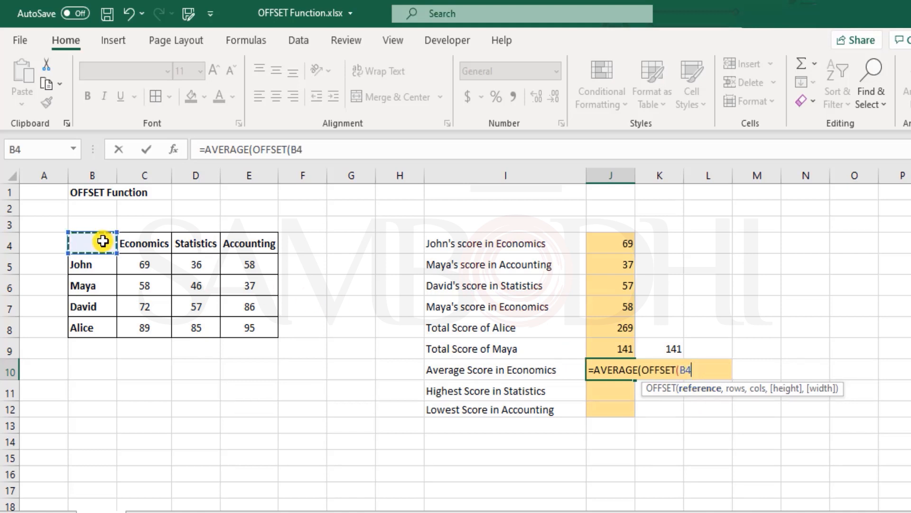
- Complete the J10 formula with rows 1, columns 1, height 4 and width 1, and check its average against the range C5:C8
text(,)
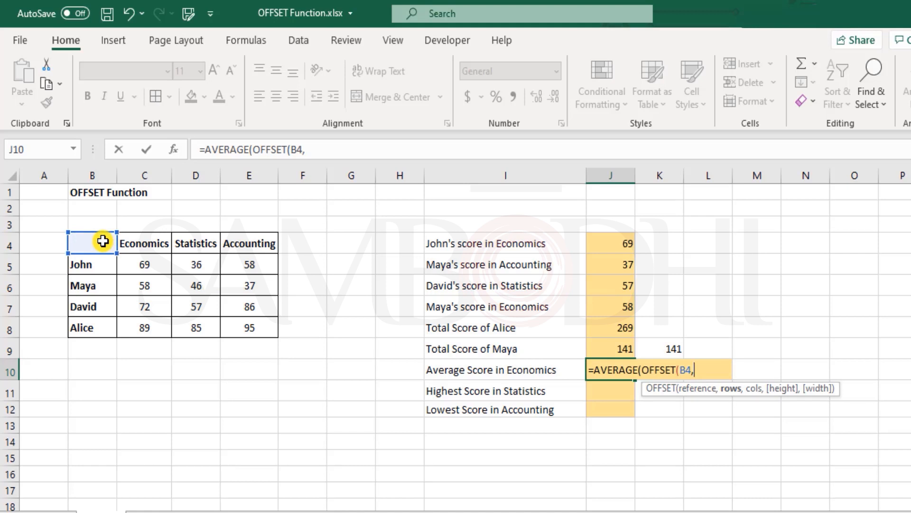
text(1,)
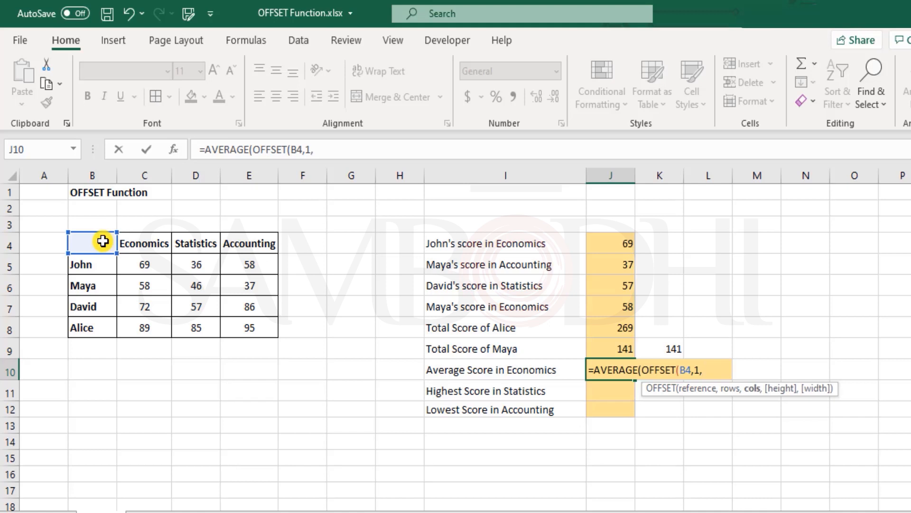
text(1,4)
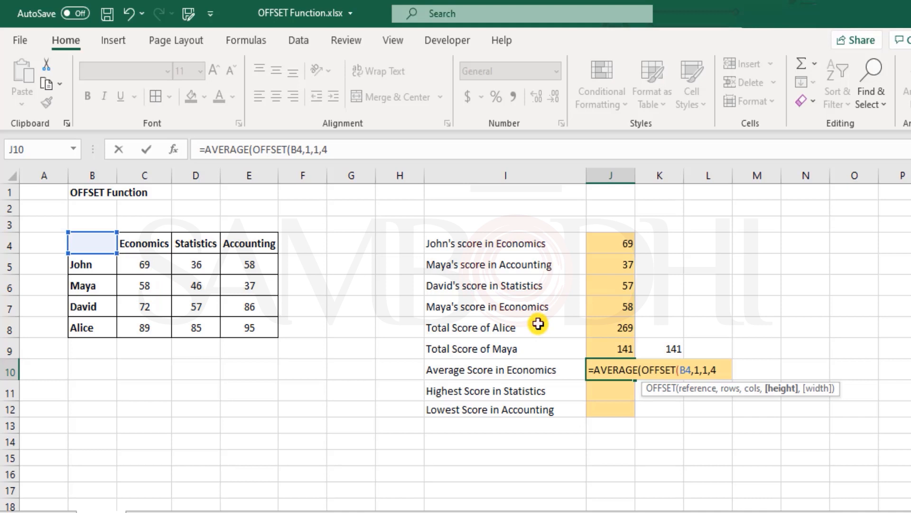
text(,)
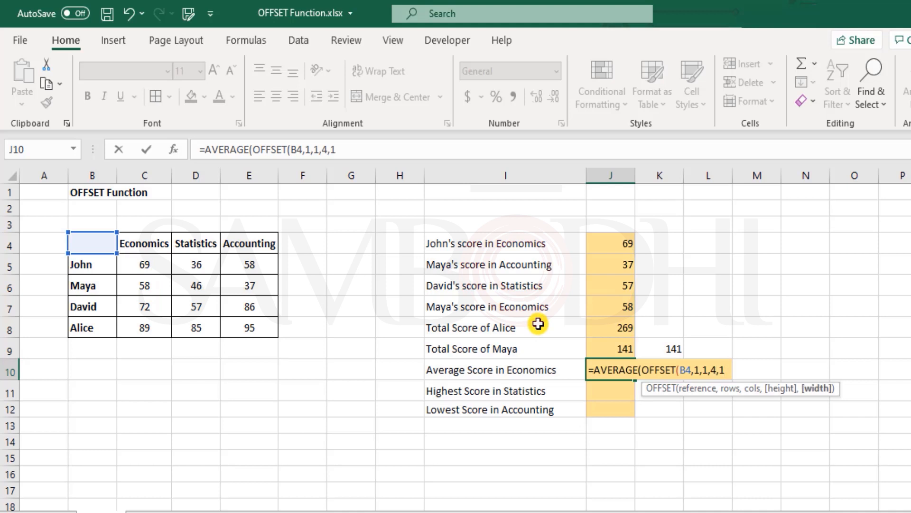
text(1)))
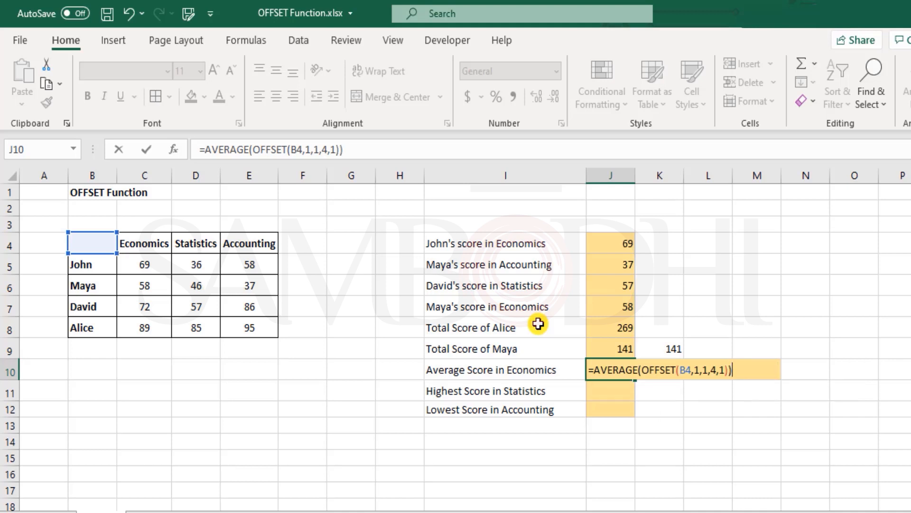
key(Return)
key(Up)
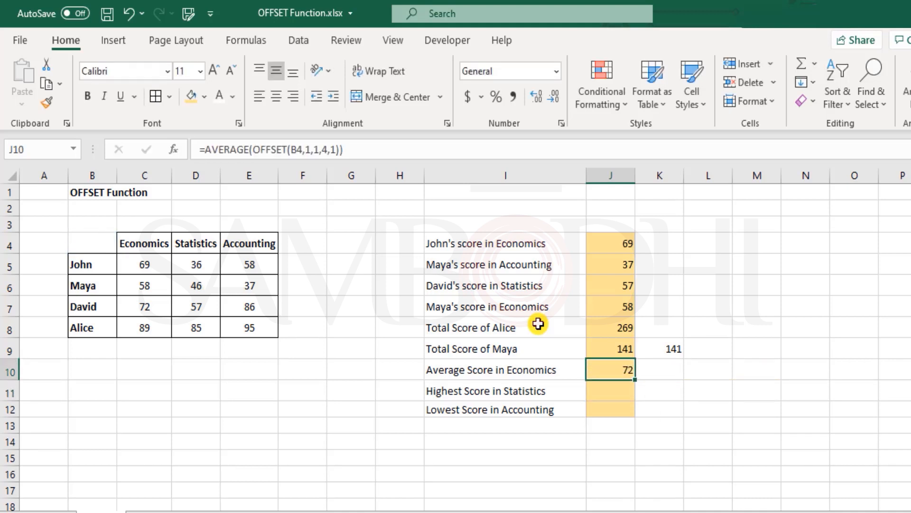
drag(139, 264, 145, 325)
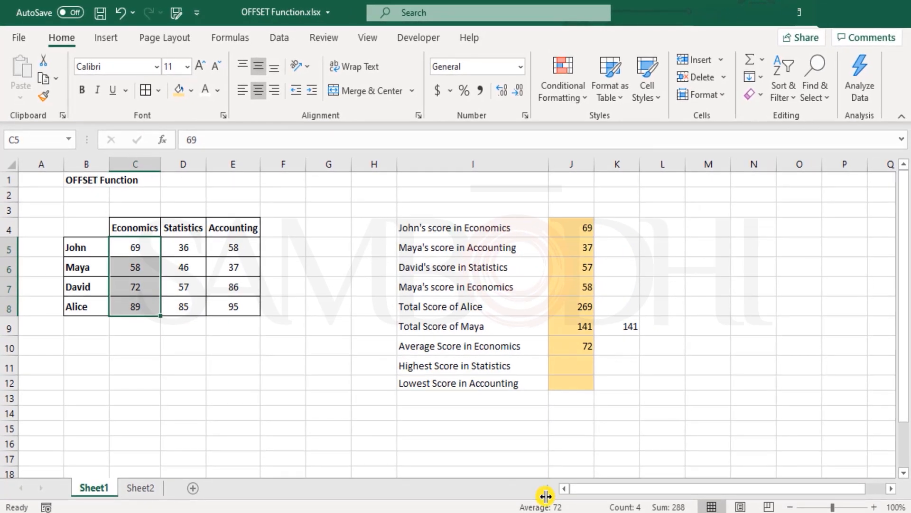